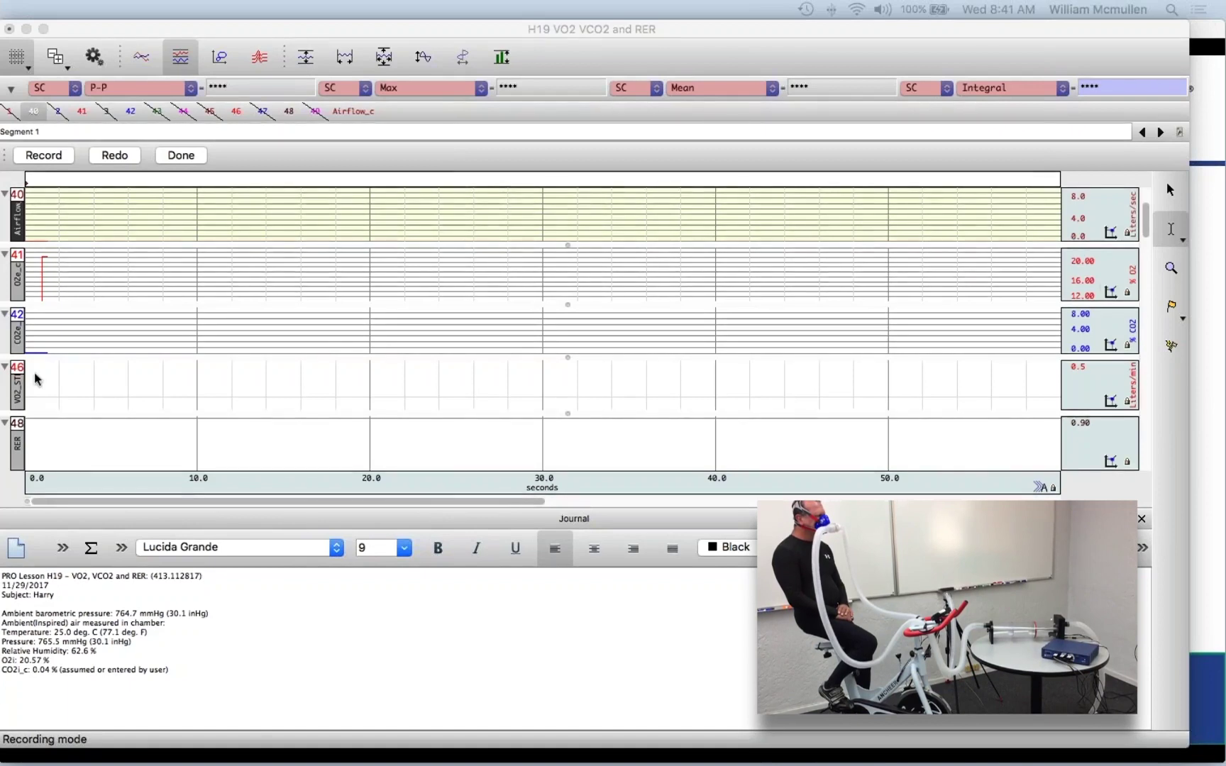
Start recording the next data segment and enlarge the channel graphs by shrinking the journal area.
left_click(43, 156)
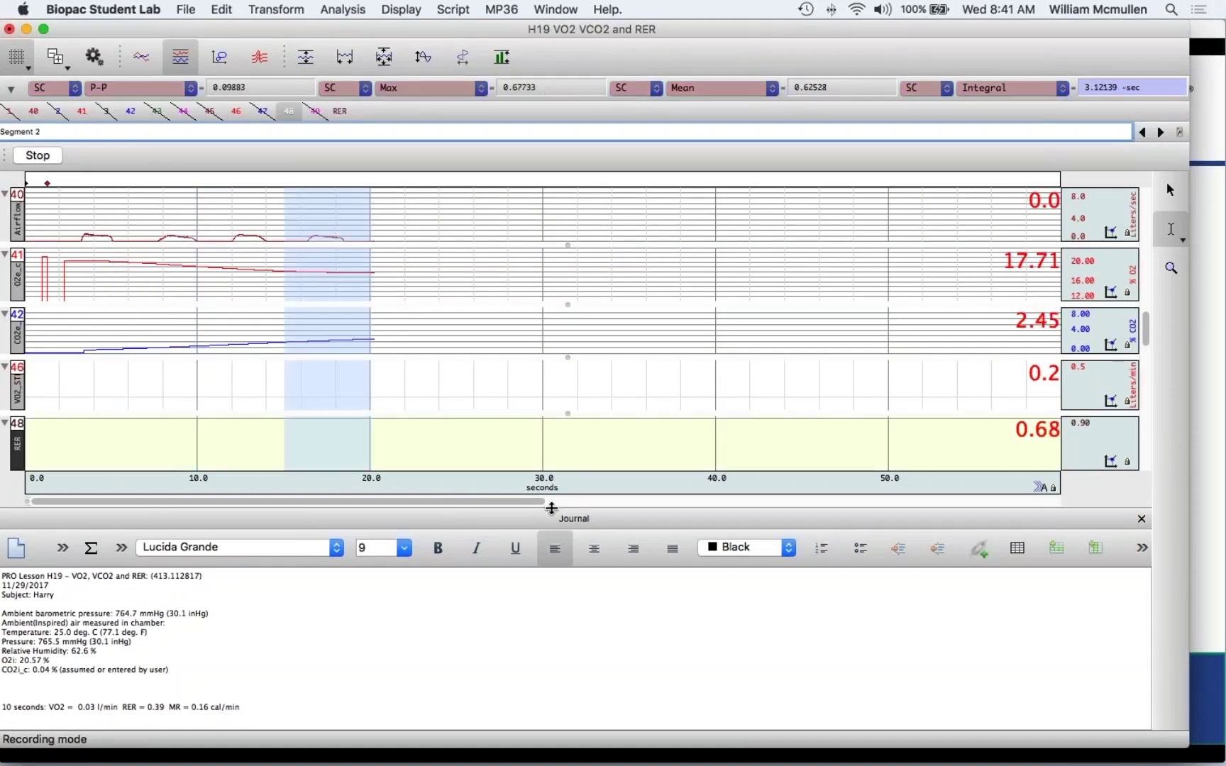
left_click_drag(553, 505, 551, 562)
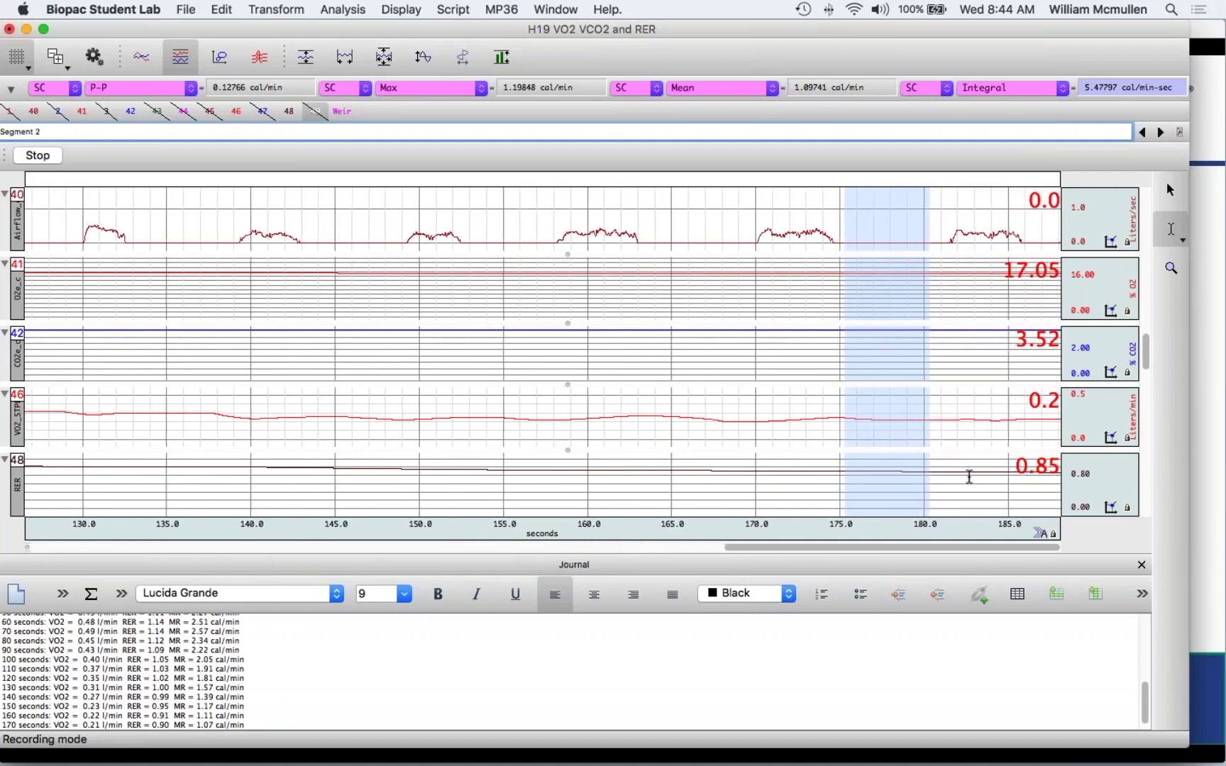
Insert an event marker labelled "lite exercise" in the running recording as the subject begins pedalling.
key("Return")
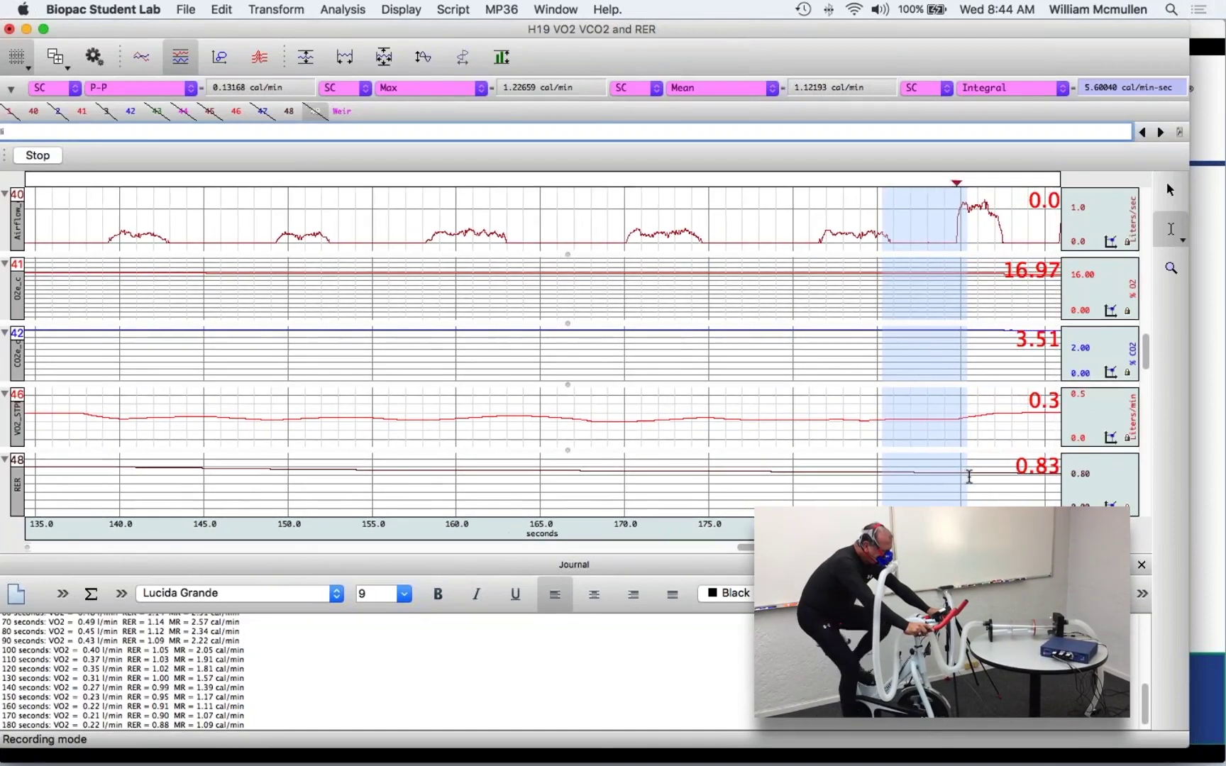
type("ite ex")
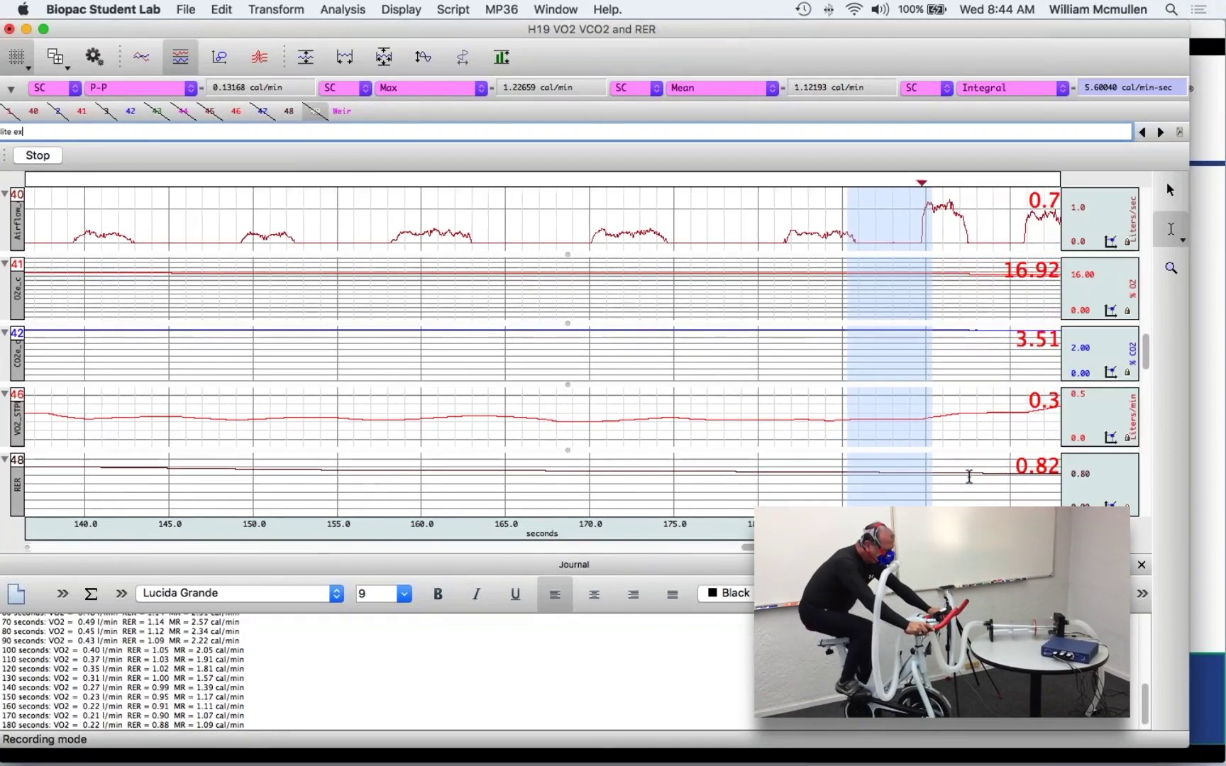
type("ercise")
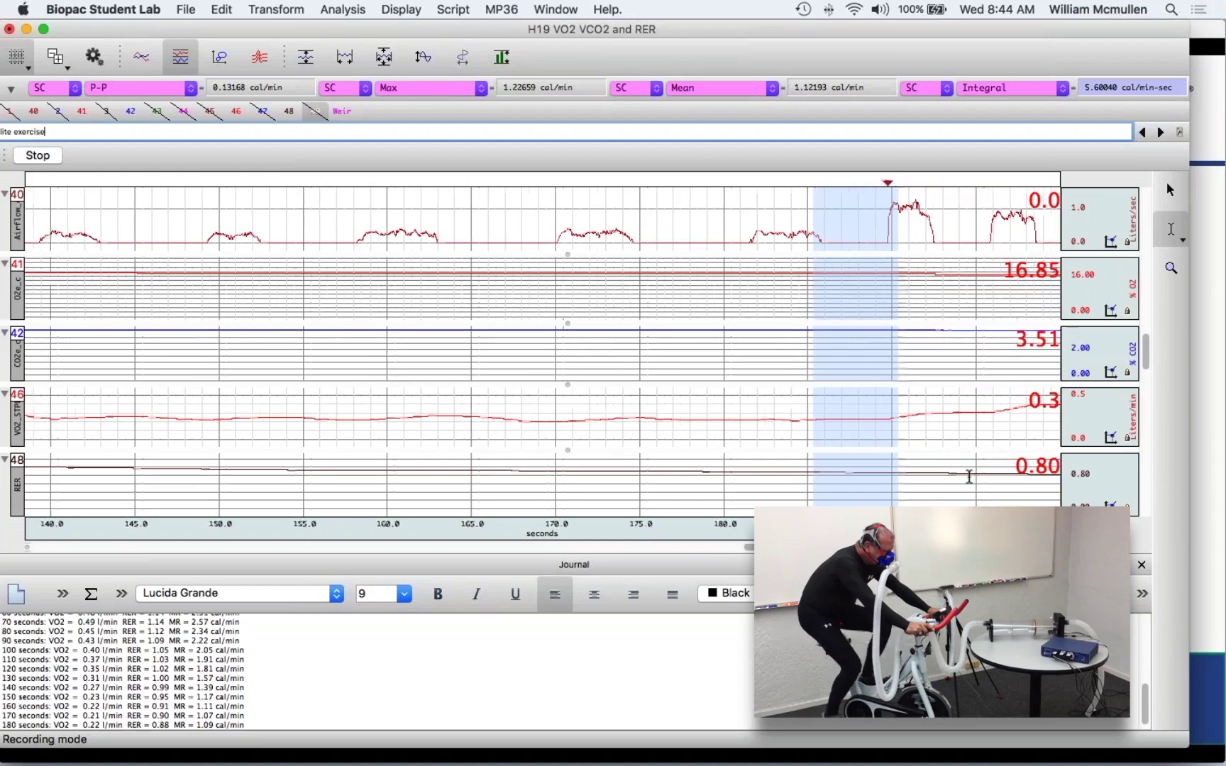
left_click(969, 477)
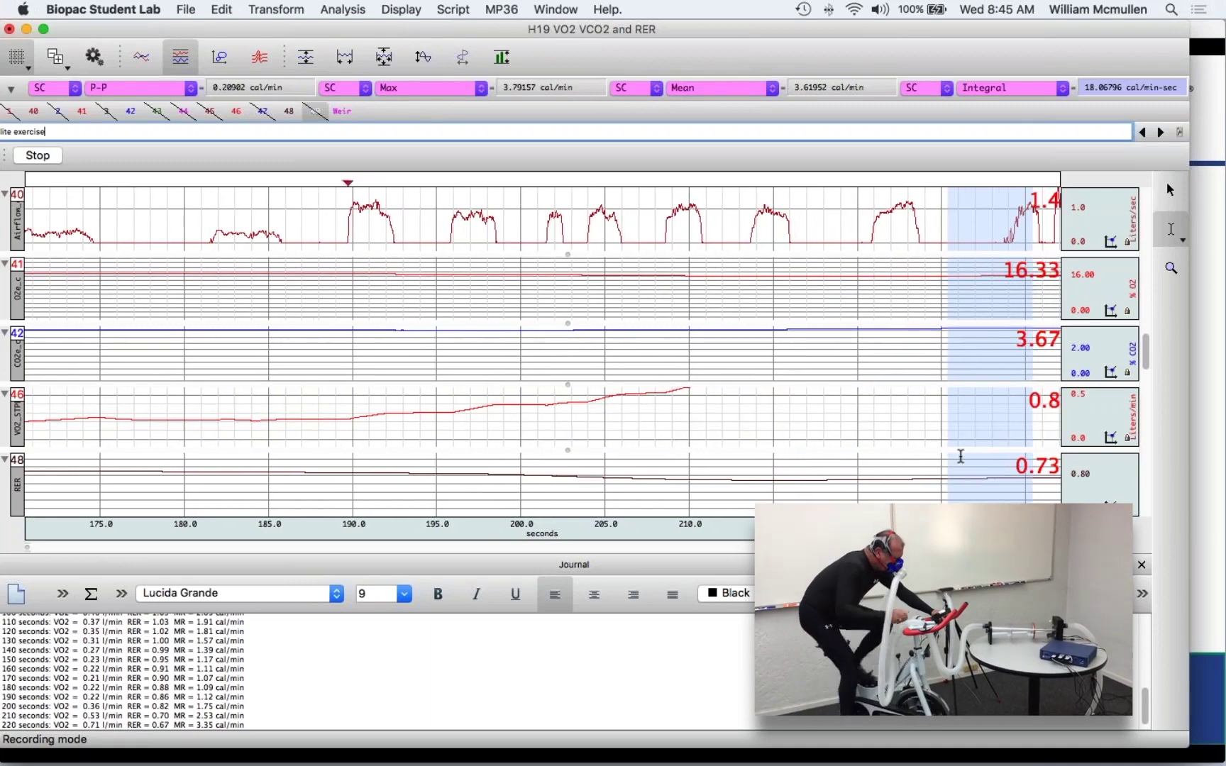
Add a new event marker for the harder exercise stage and label it "moderate", clearing the stray text entered on the previous label.
type("mod")
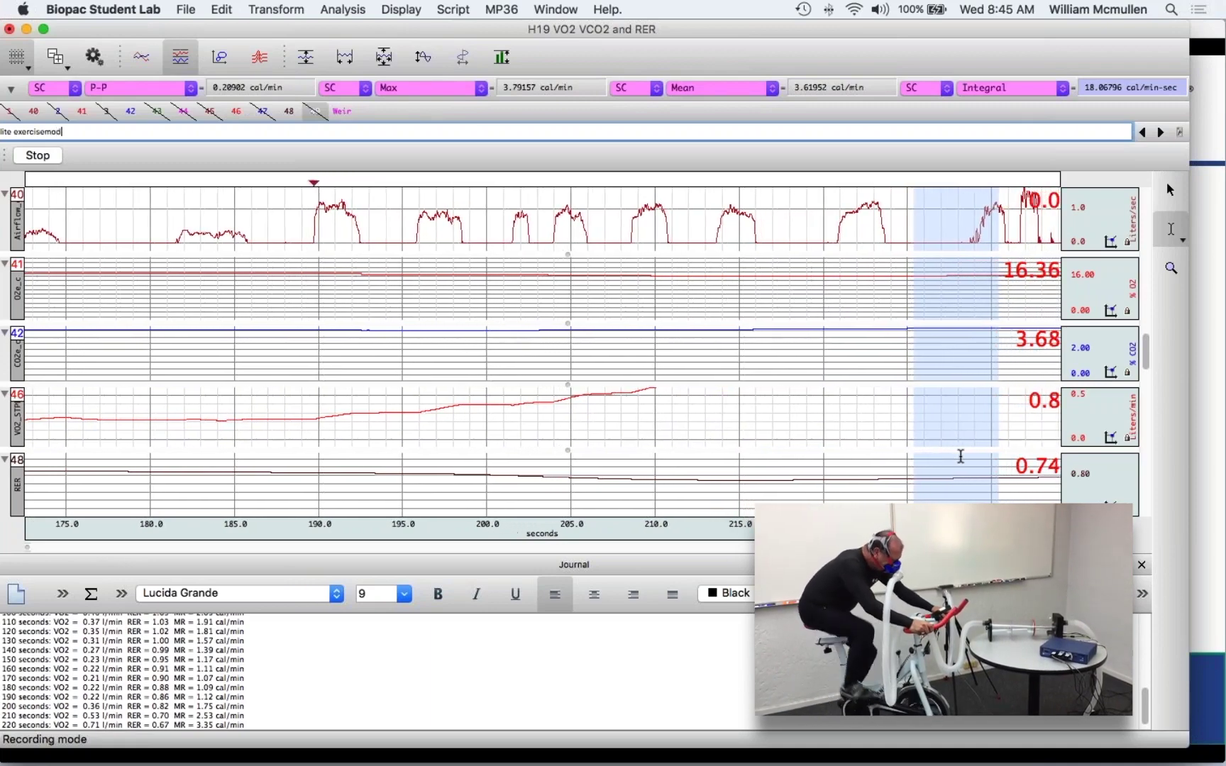
key("BackSpace")
key("BackSpace")
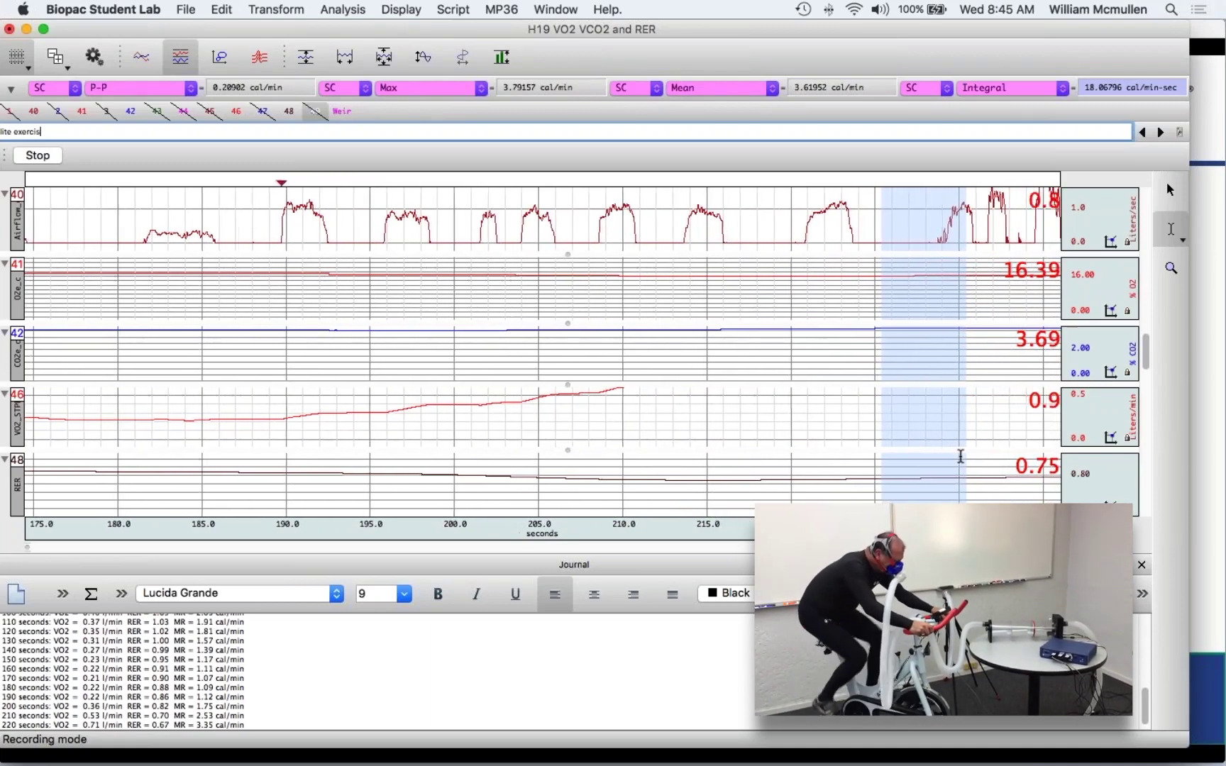
key("Return")
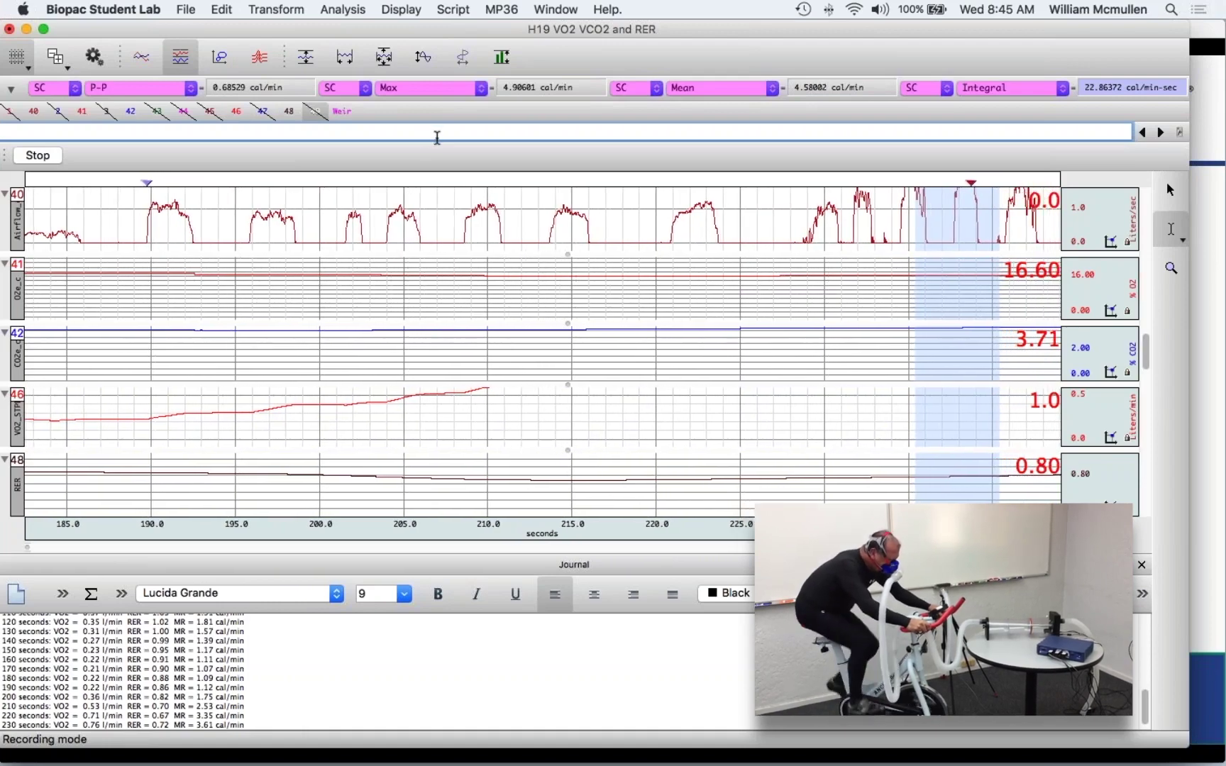
type("moderate")
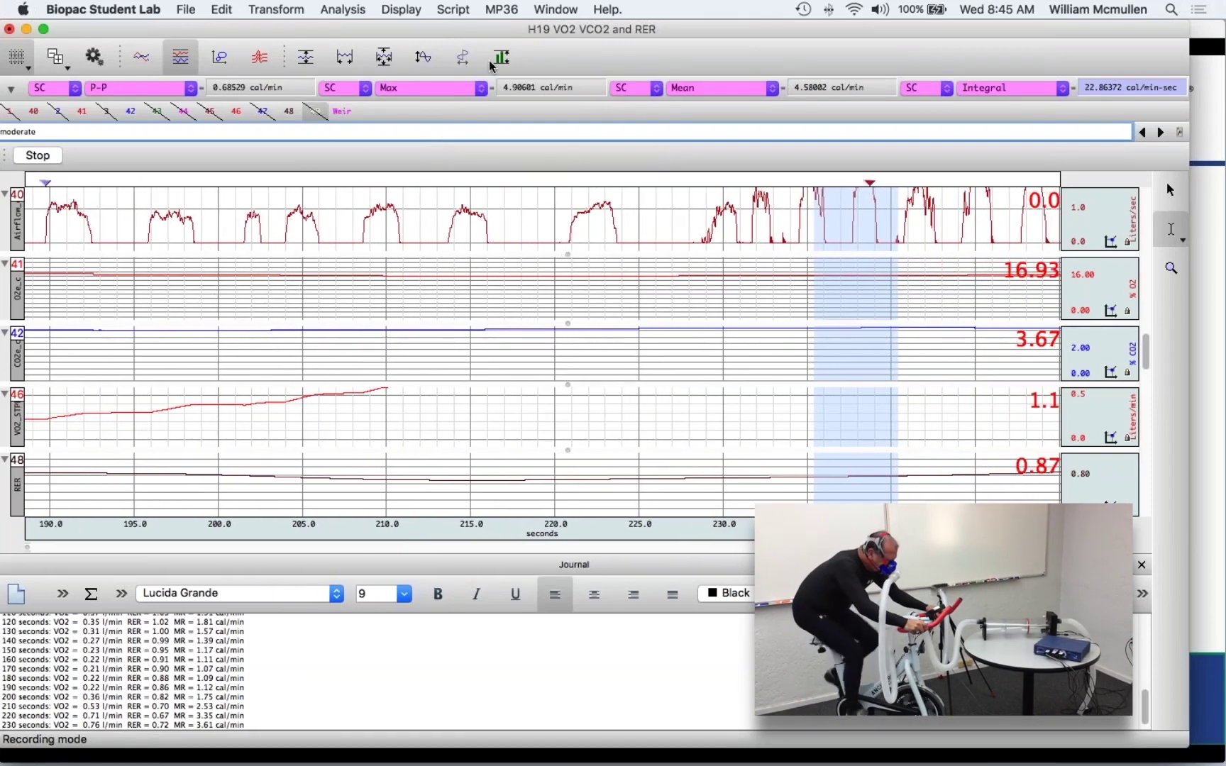
Rescale all channels repeatedly during the recording so the growing airflow and VO2 data fit in view.
left_click(385, 58)
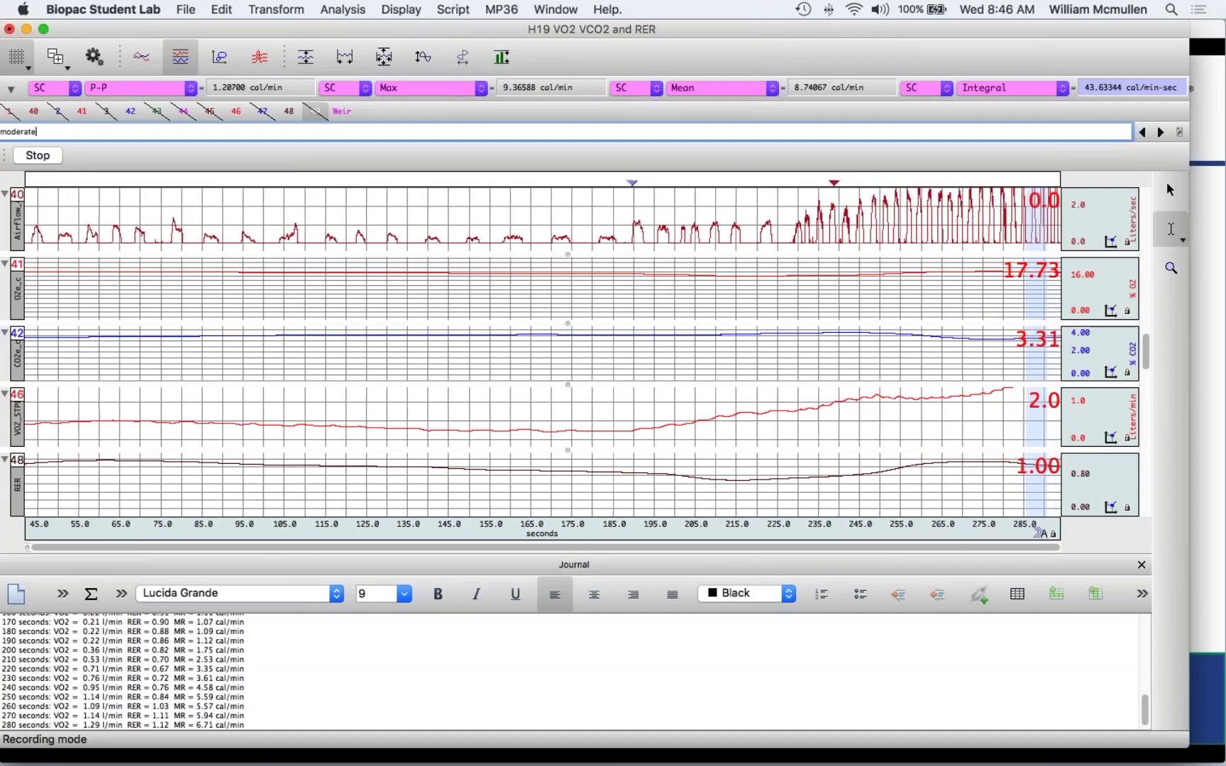
left_click(386, 58)
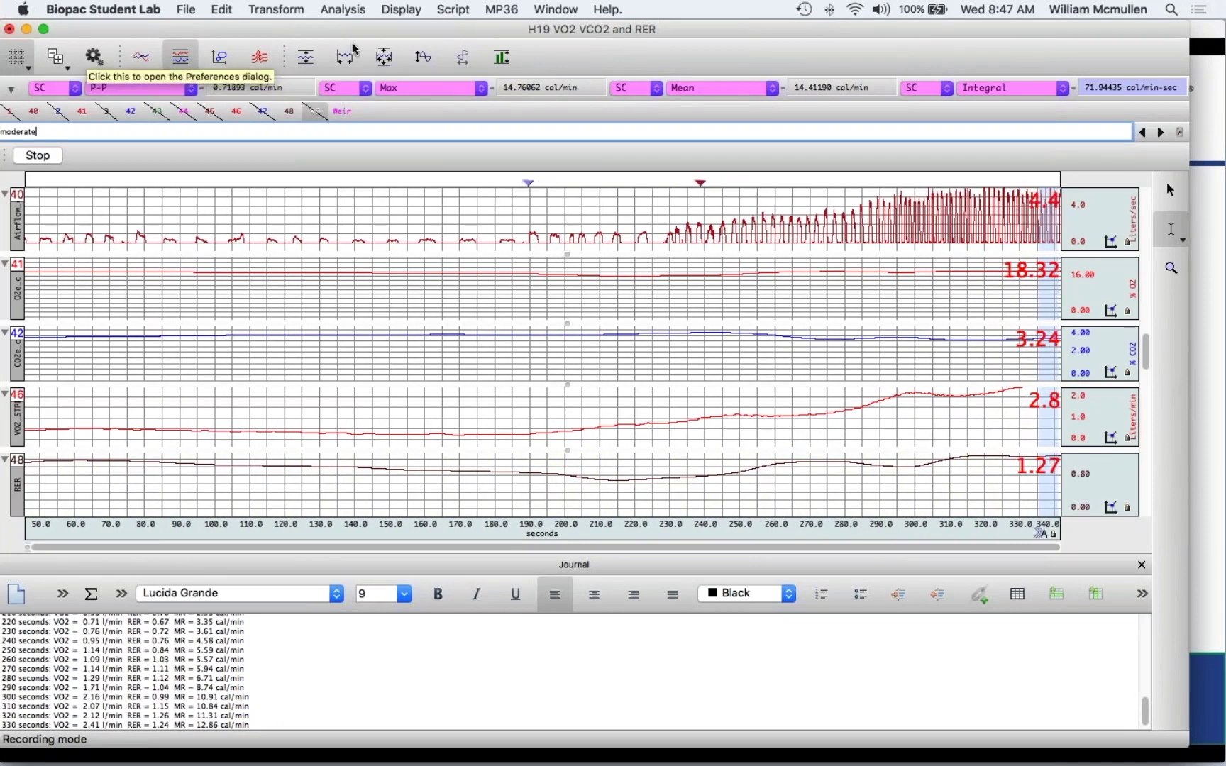
left_click(383, 57)
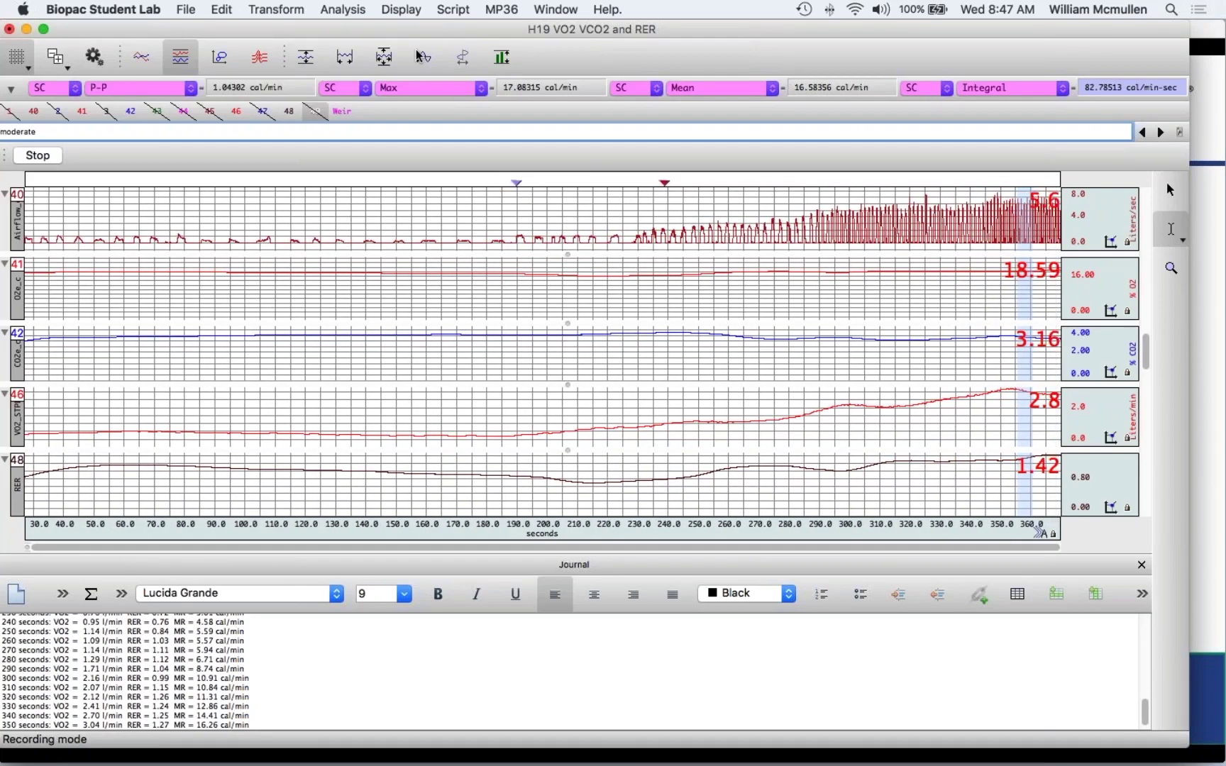
Insert an event marker labelled "rest" at the end of the heavy exercise stage.
key("Escape")
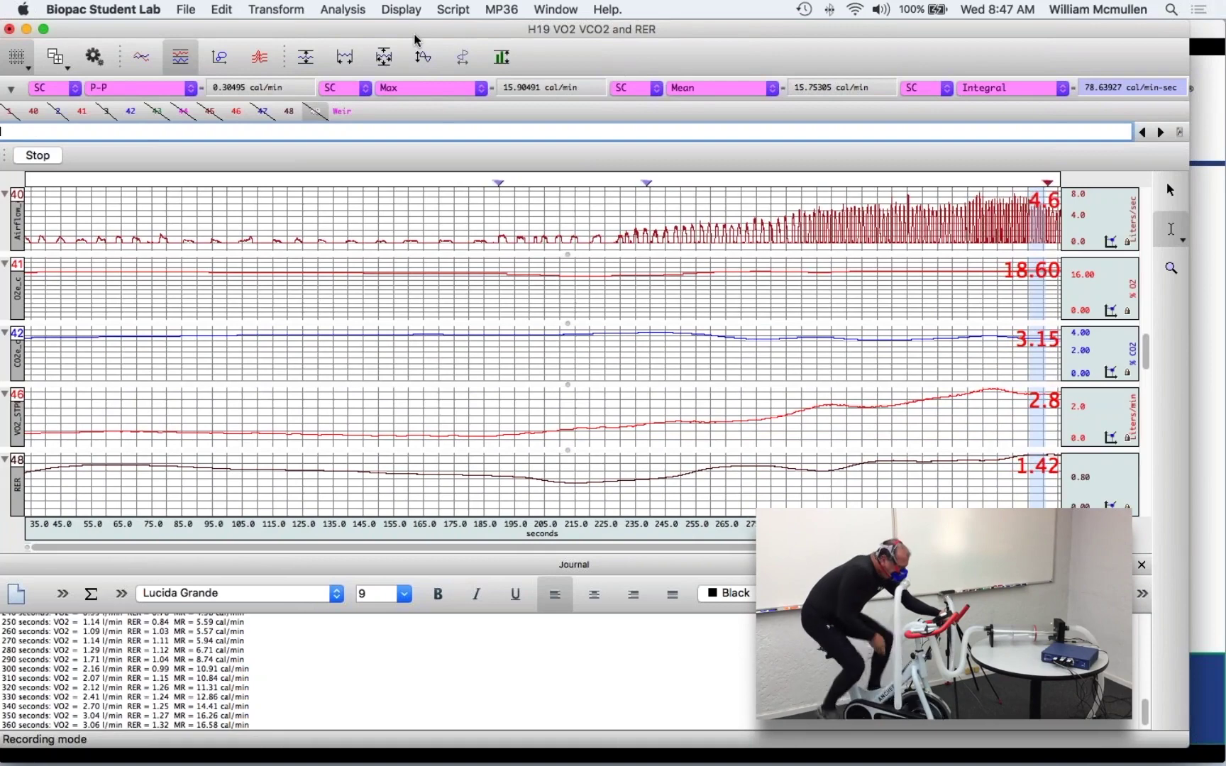
type("rest")
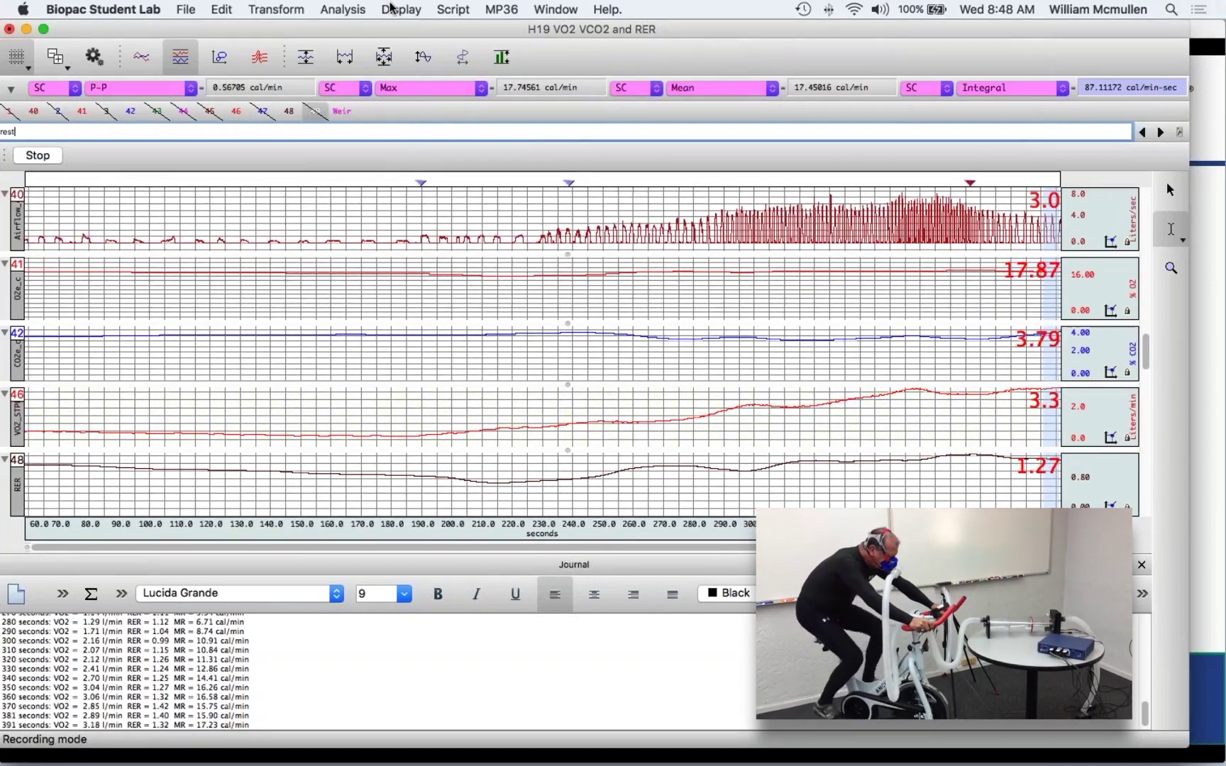
Autoscale all waveforms vertically, and autoscale the CO2e_c waveform (channel 42) on its own.
left_click(396, 10)
left_click(415, 63)
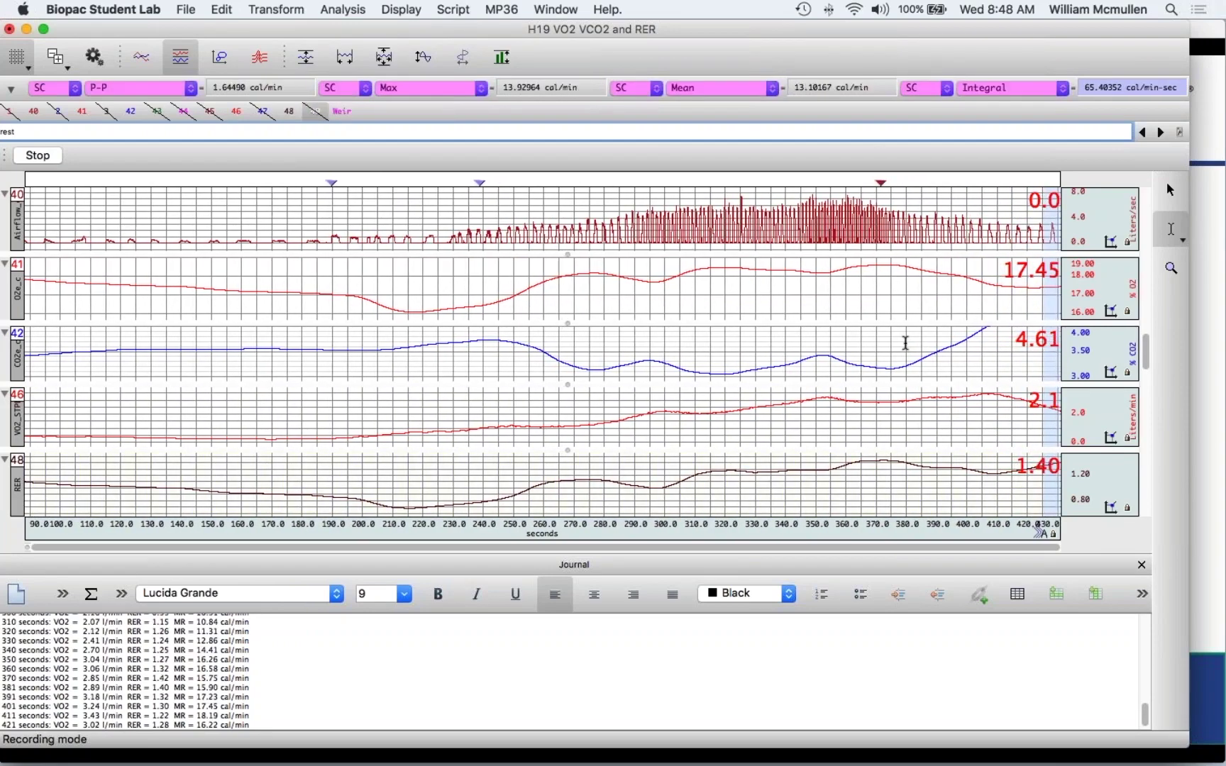
left_click(905, 344)
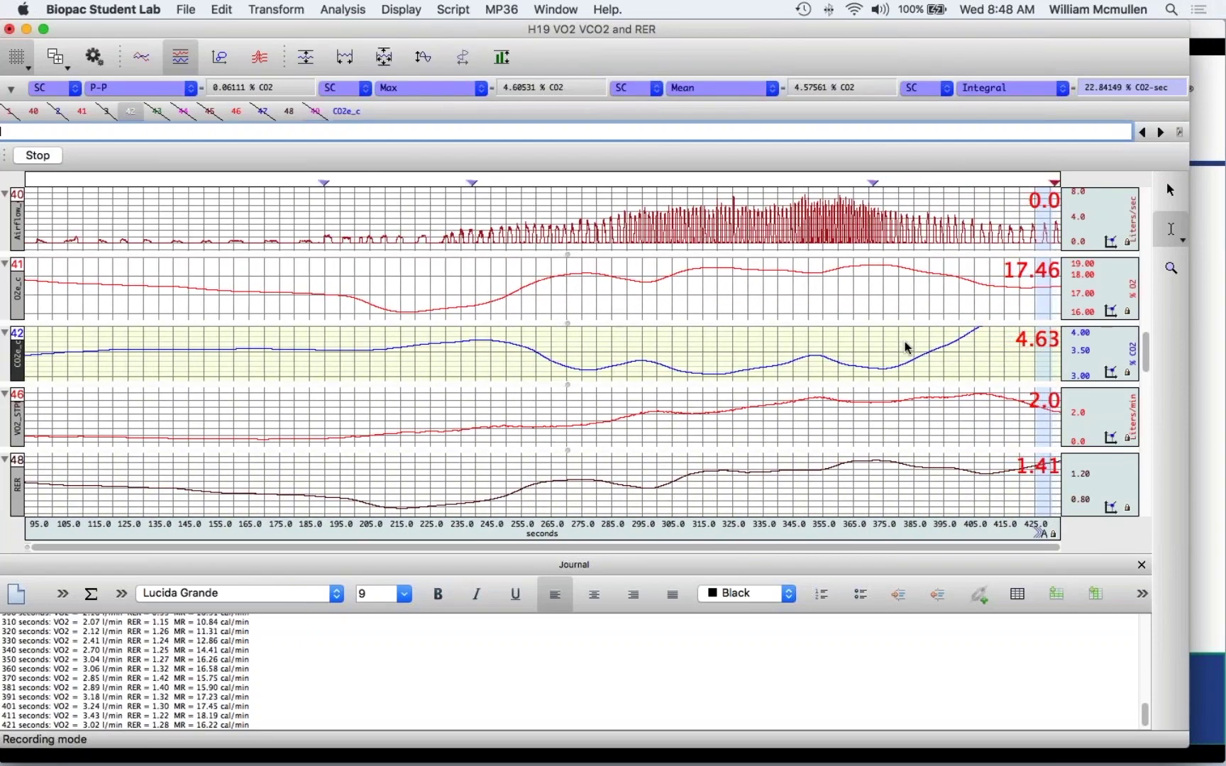
right_click(906, 346)
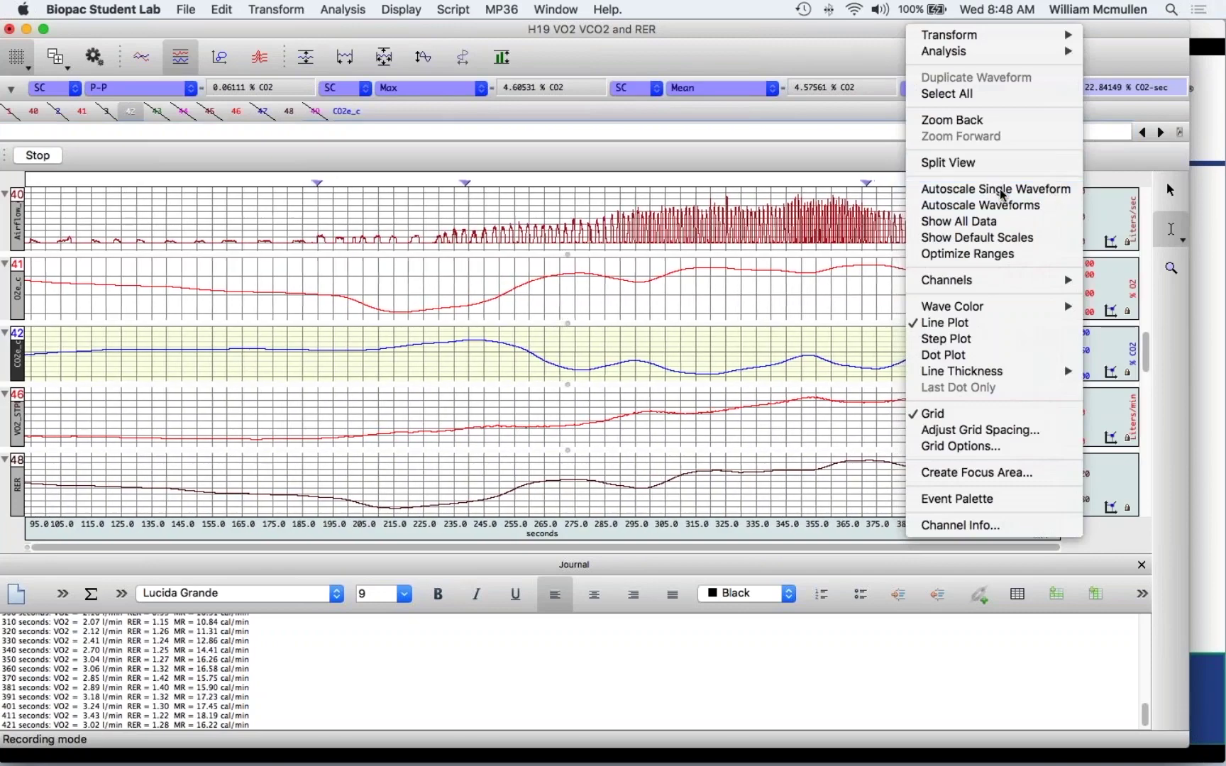
left_click(1001, 190)
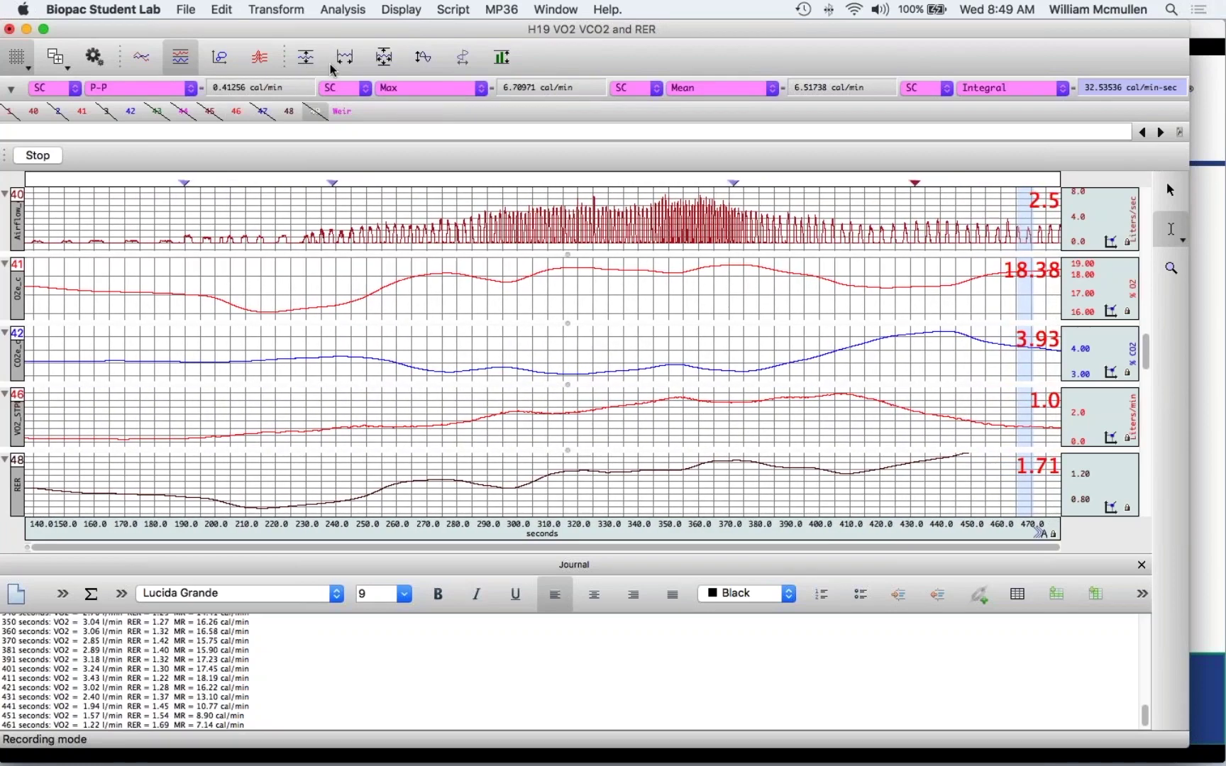
Fit the complete recording into the graph window, from 0 seconds to the end, for every channel.
left_click(383, 58)
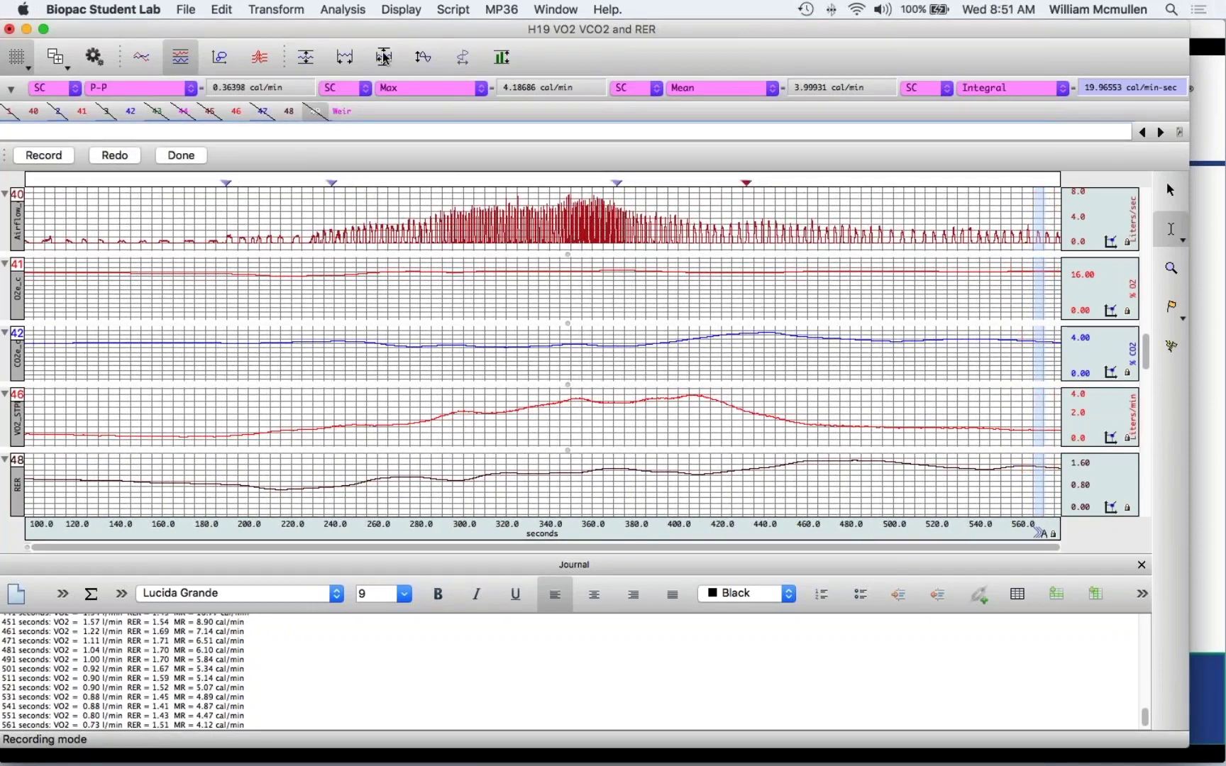
left_click(384, 57)
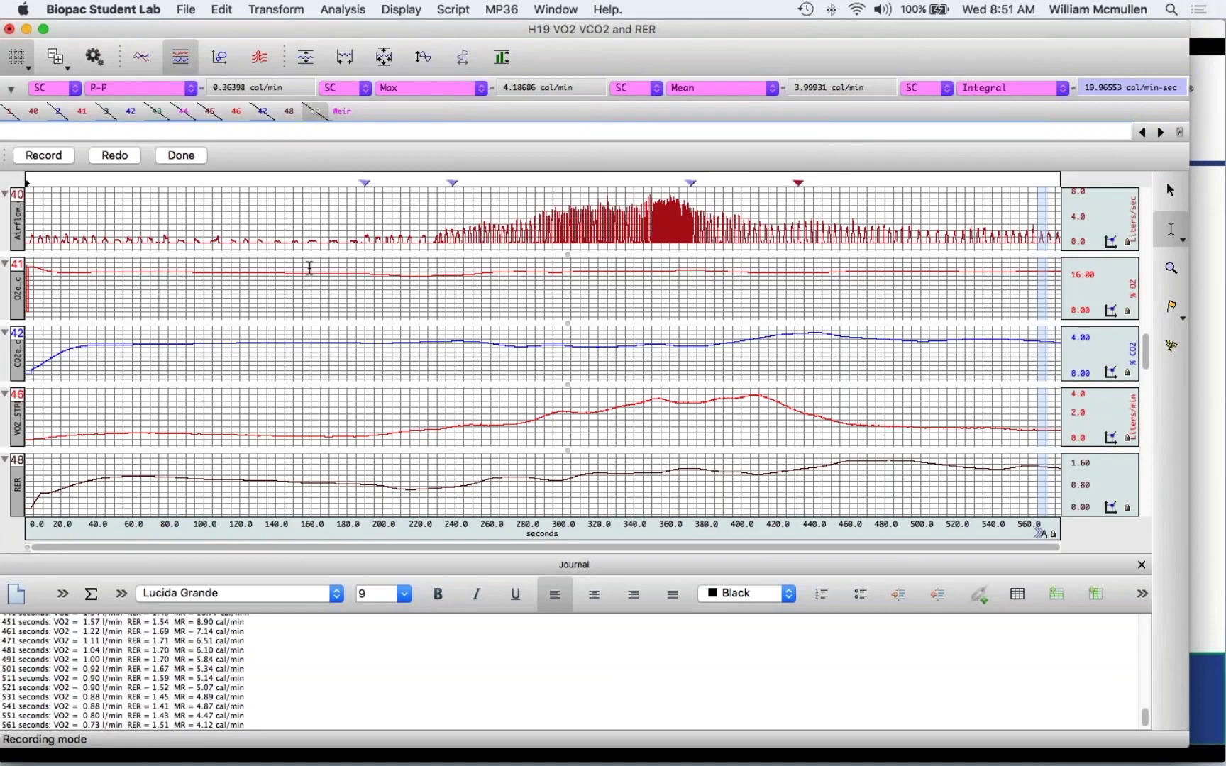
Step backward and forward through the event markers to review the labels along the recording.
key("XF86MonBrightnessUp")
key("XF86MonBrightnessUp")
left_click(1162, 135)
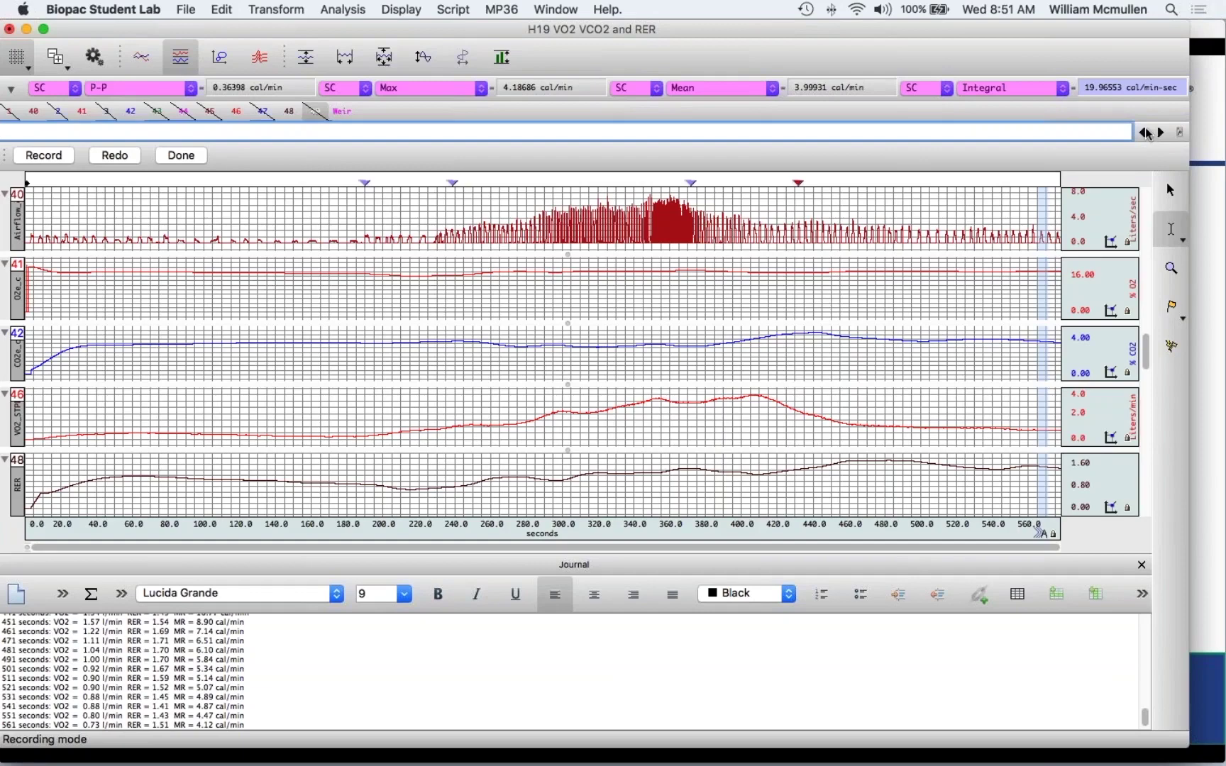
left_click(1146, 134)
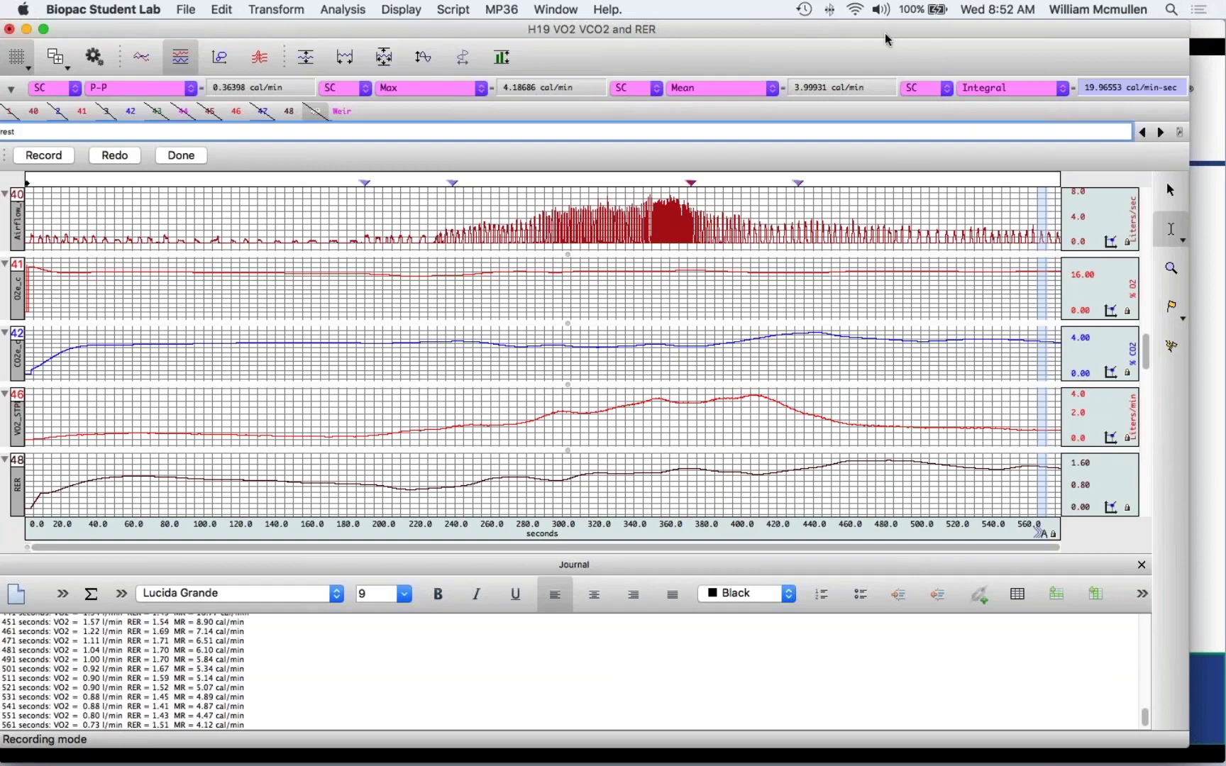
left_click_drag(884, 30, 897, 30)
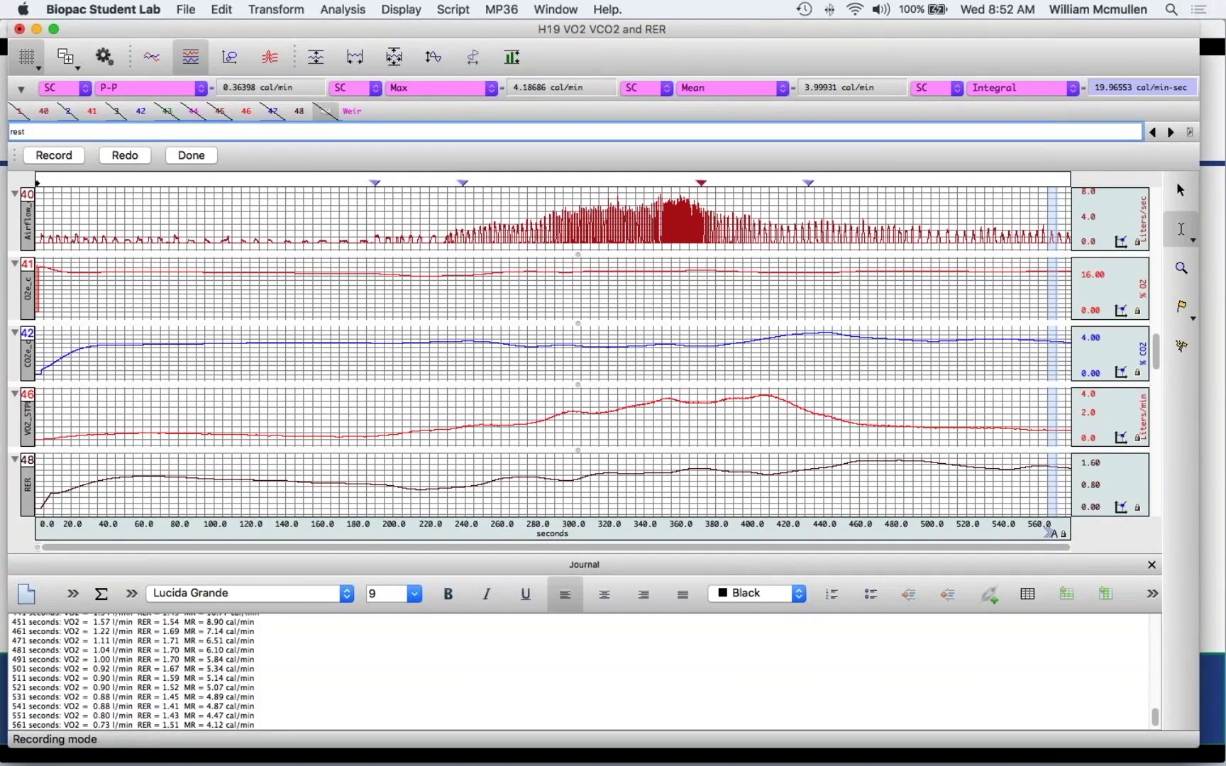
left_click_drag(26, 132, 8, 135)
left_click(1151, 133)
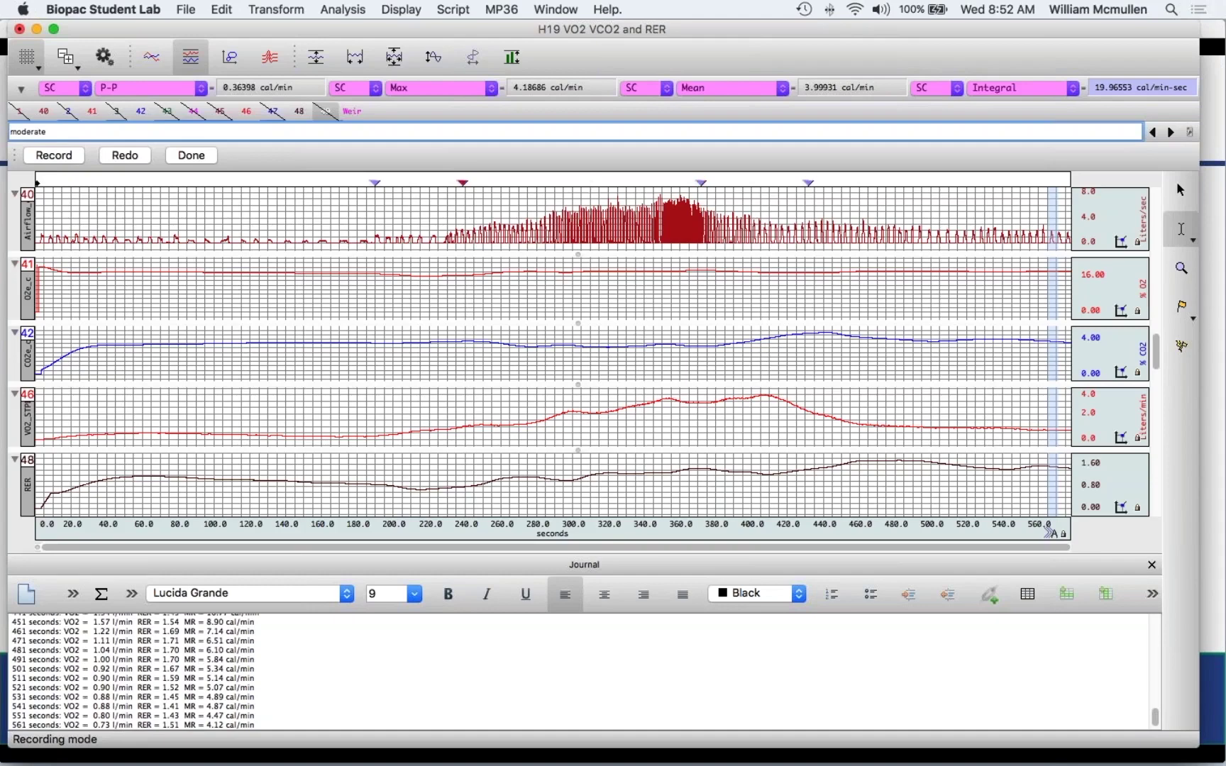
left_click(1173, 133)
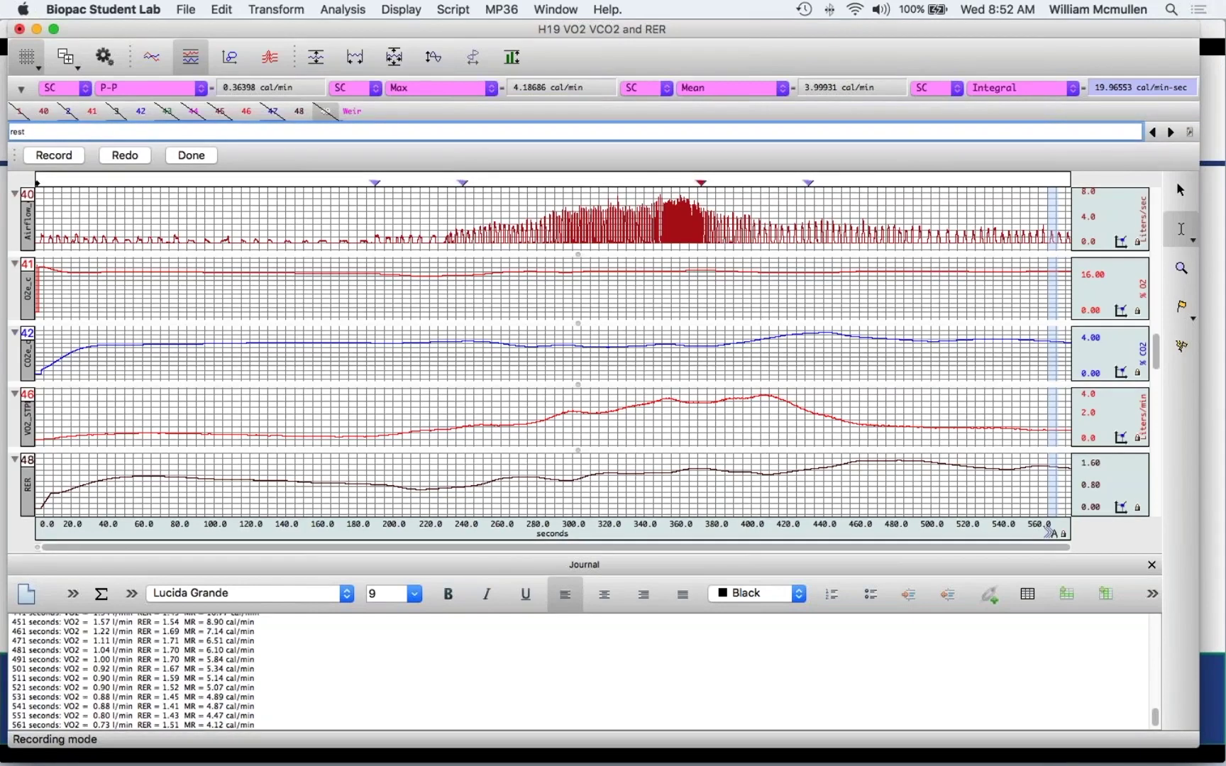
Review the "lite exercise" and "moderate" entries in the Events list and close the list.
left_click(1190, 134)
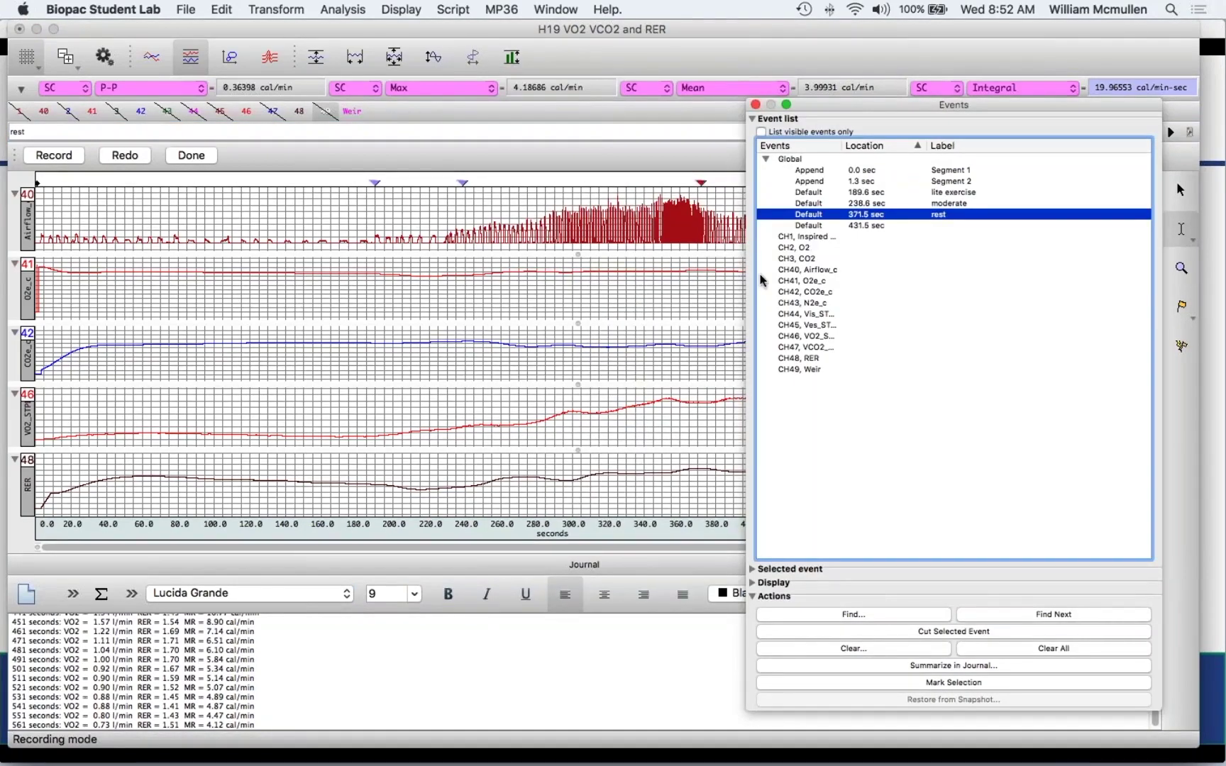
left_click(1191, 134)
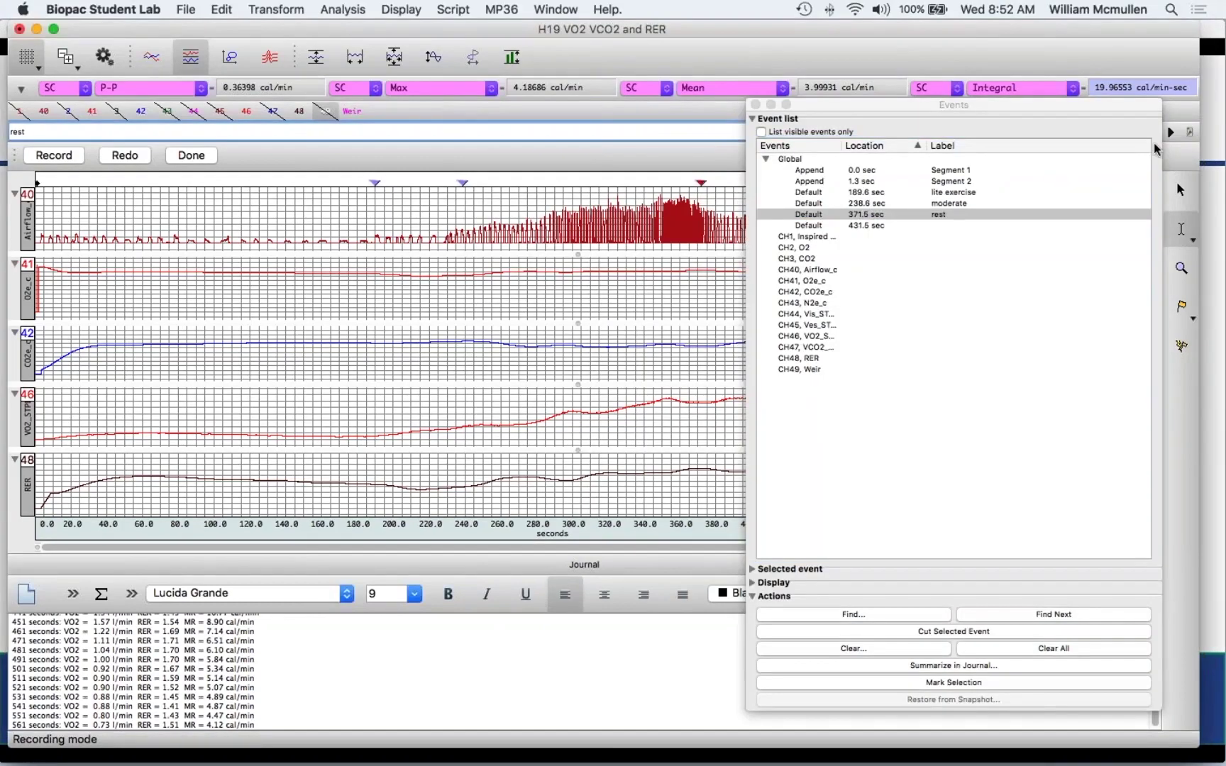
left_click(954, 193)
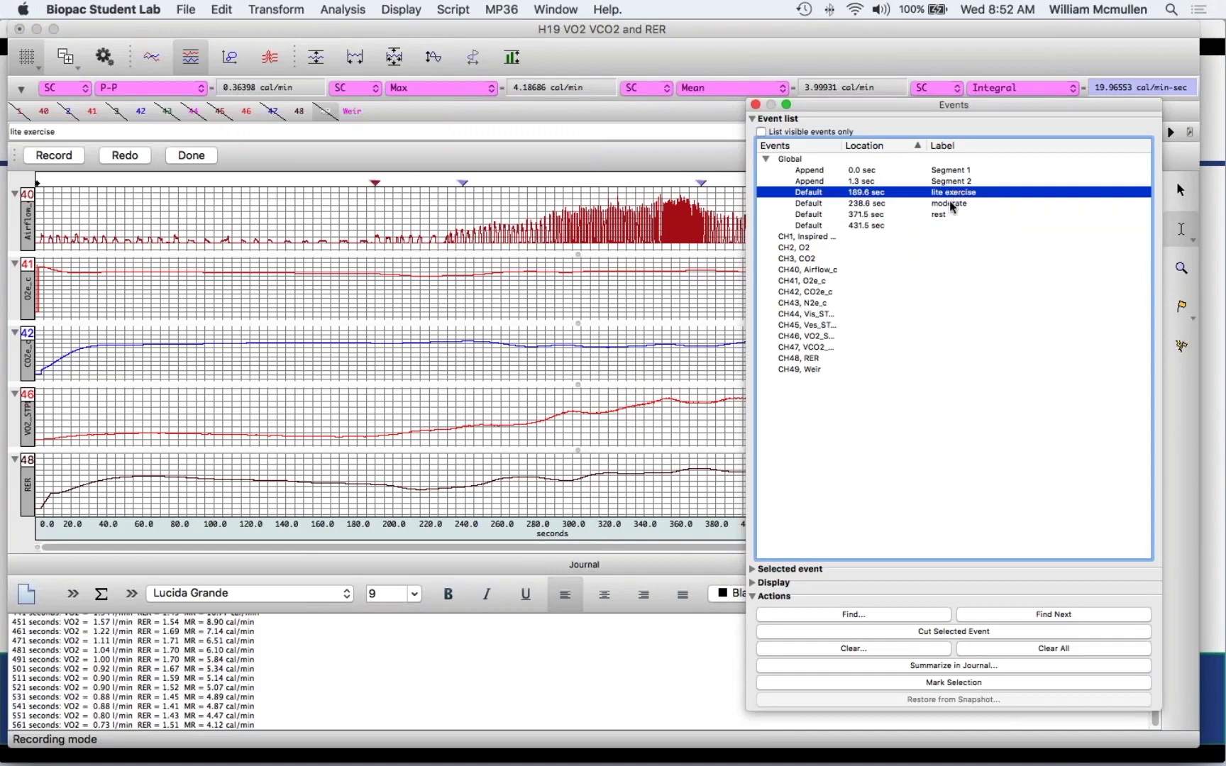
left_click(951, 204)
left_click(952, 193)
left_click(948, 204)
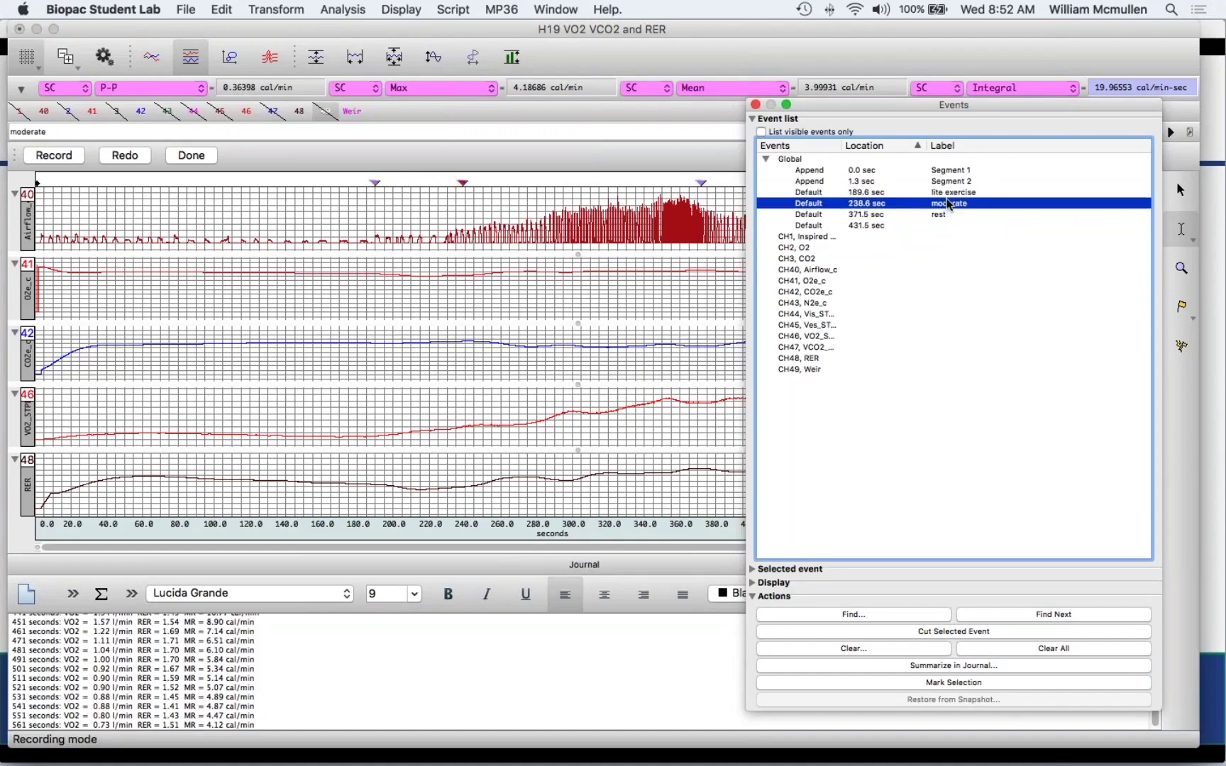
left_click(947, 193)
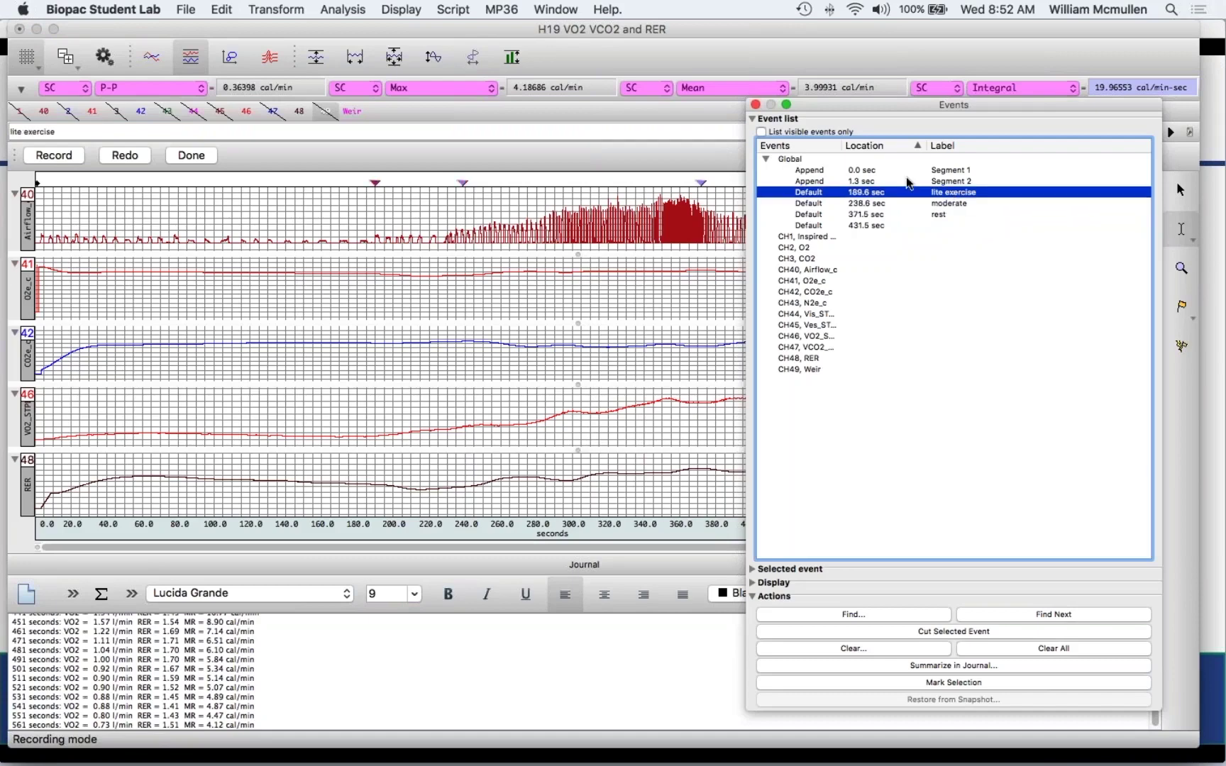
left_click(756, 103)
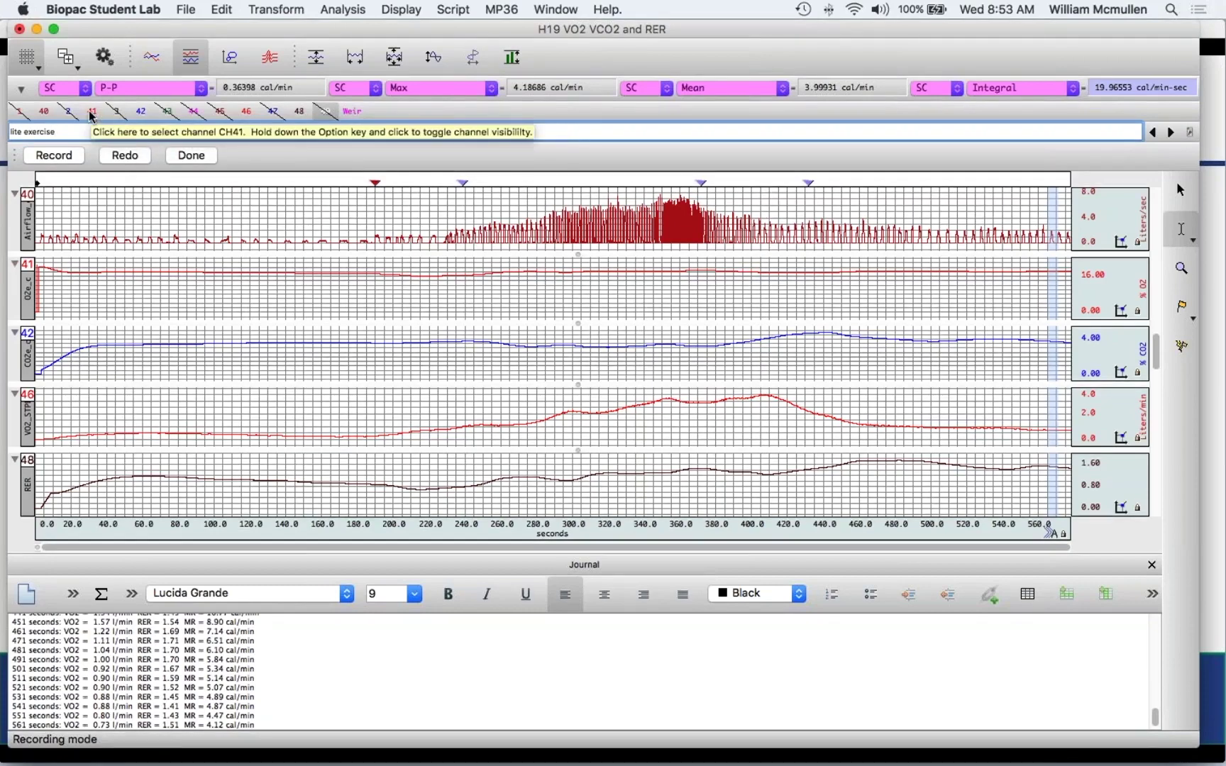
Set the first measurement to the Mean of channel 41, O2e_c.
left_click(67, 88)
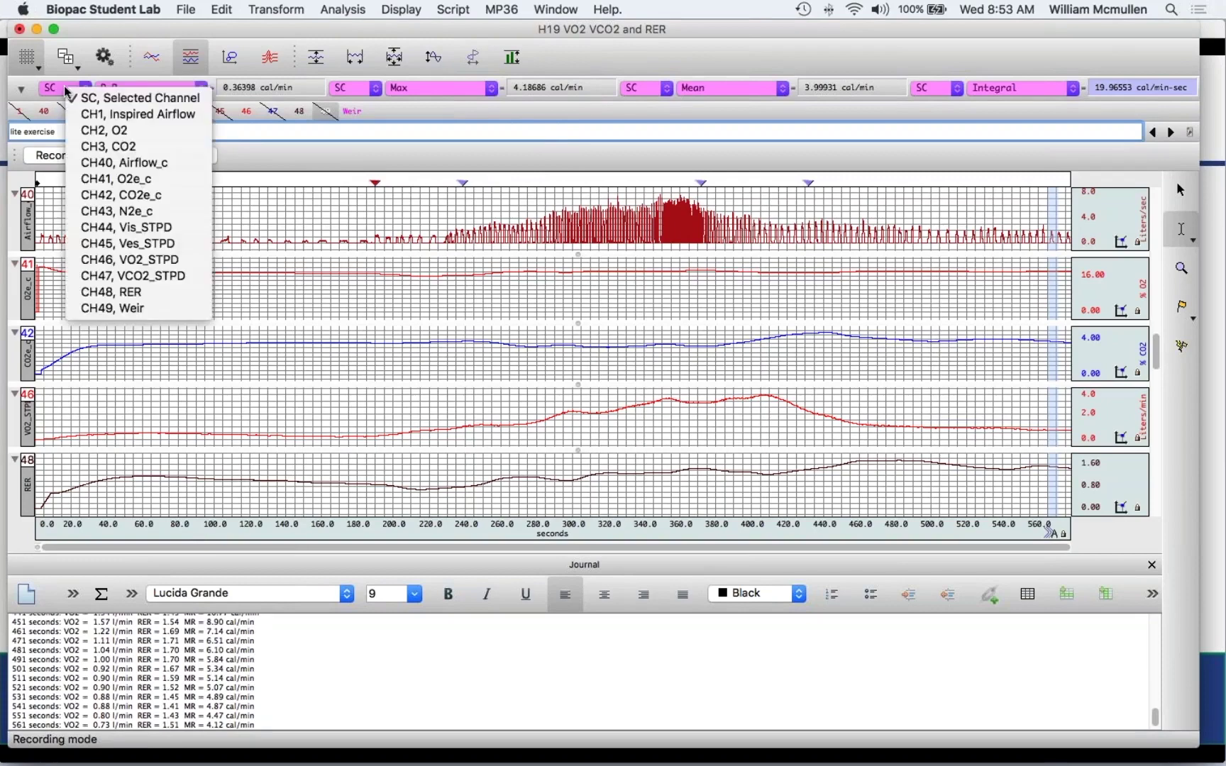
left_click(124, 187)
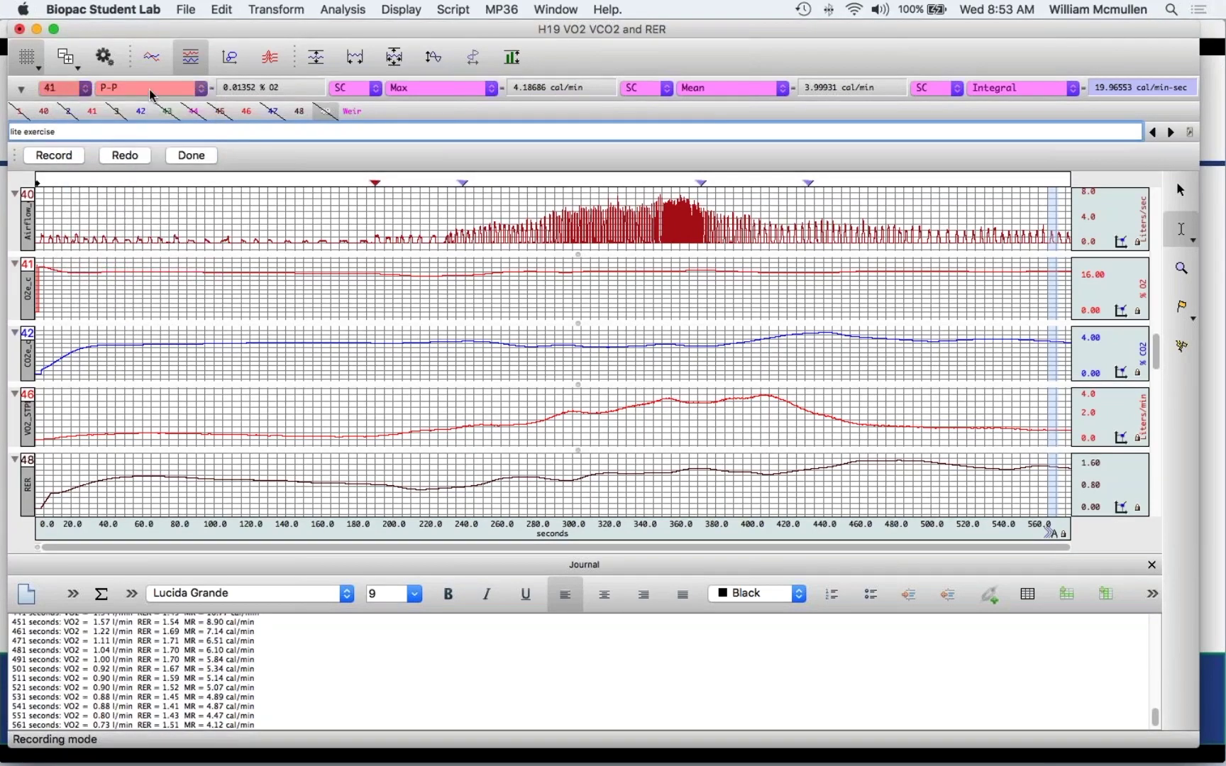
left_click(152, 88)
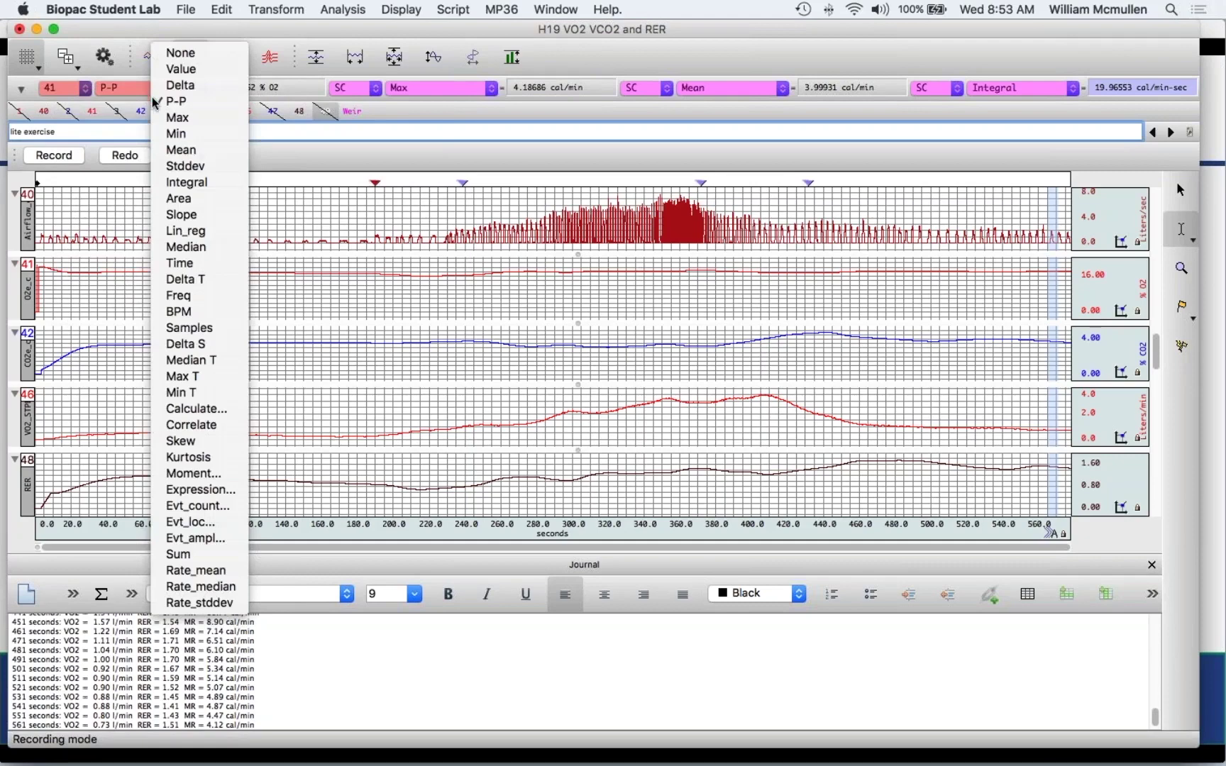
left_click(164, 149)
Set the second measurement to the Mean of channel 42, CO2e_c, and select the resting data from about 60 to 125 seconds.
left_click(355, 88)
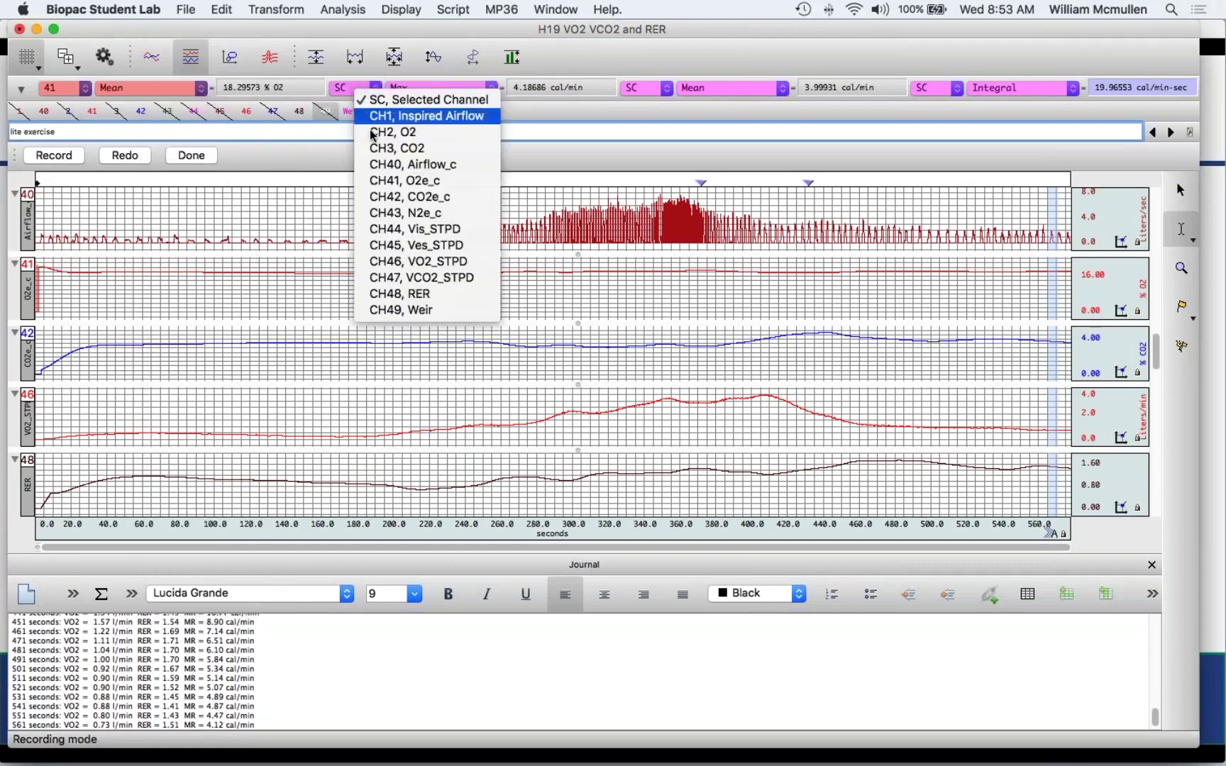
left_click(390, 202)
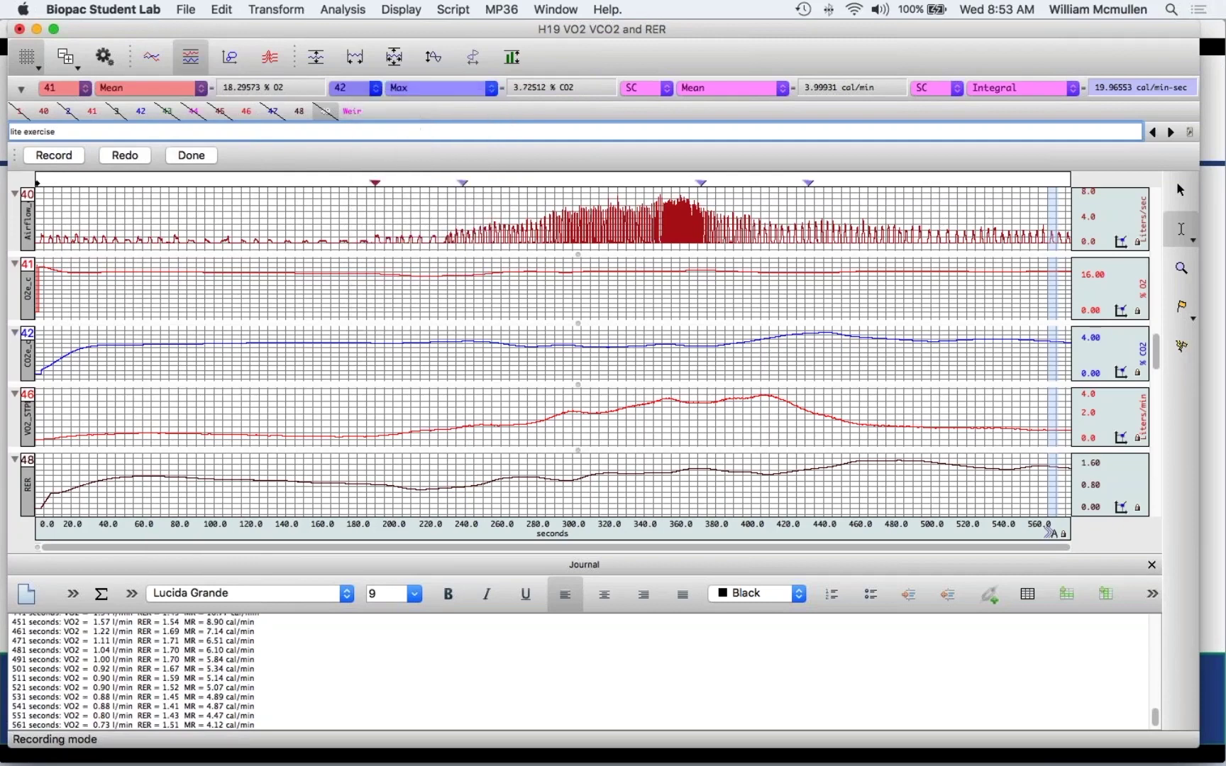
left_click(423, 92)
left_click(438, 134)
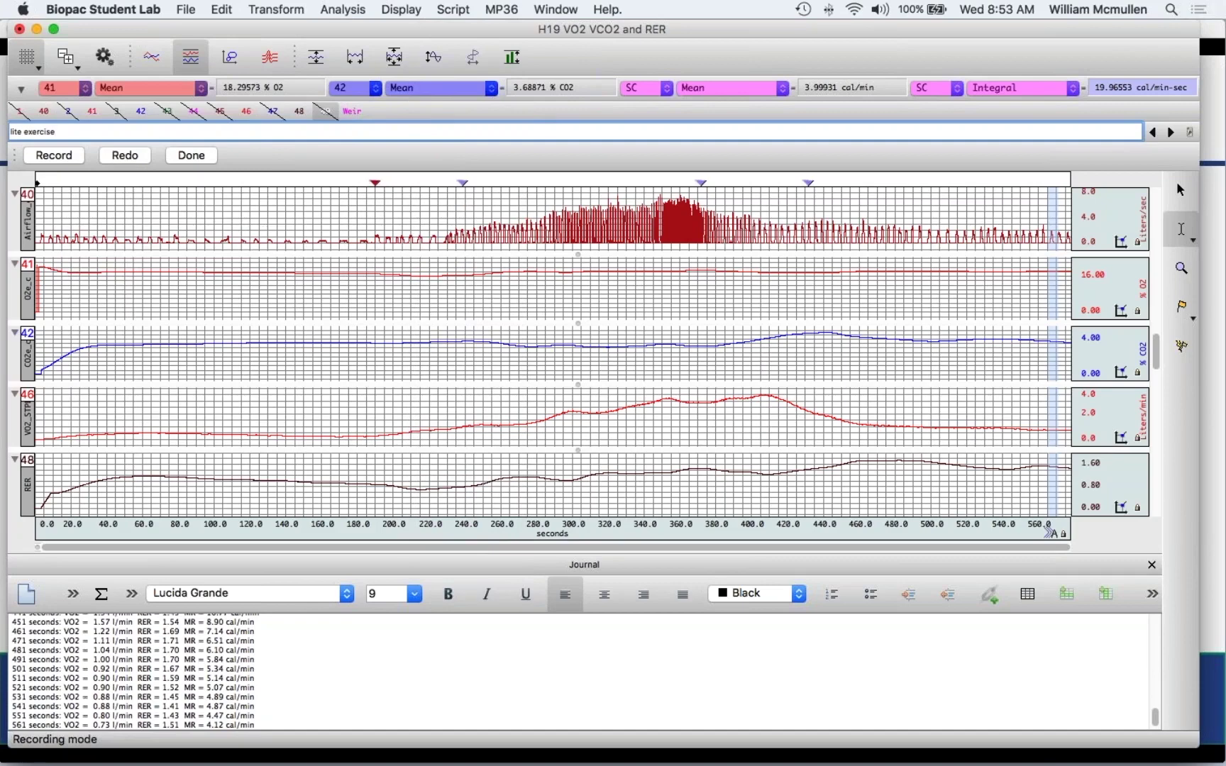
left_click_drag(145, 268, 259, 268)
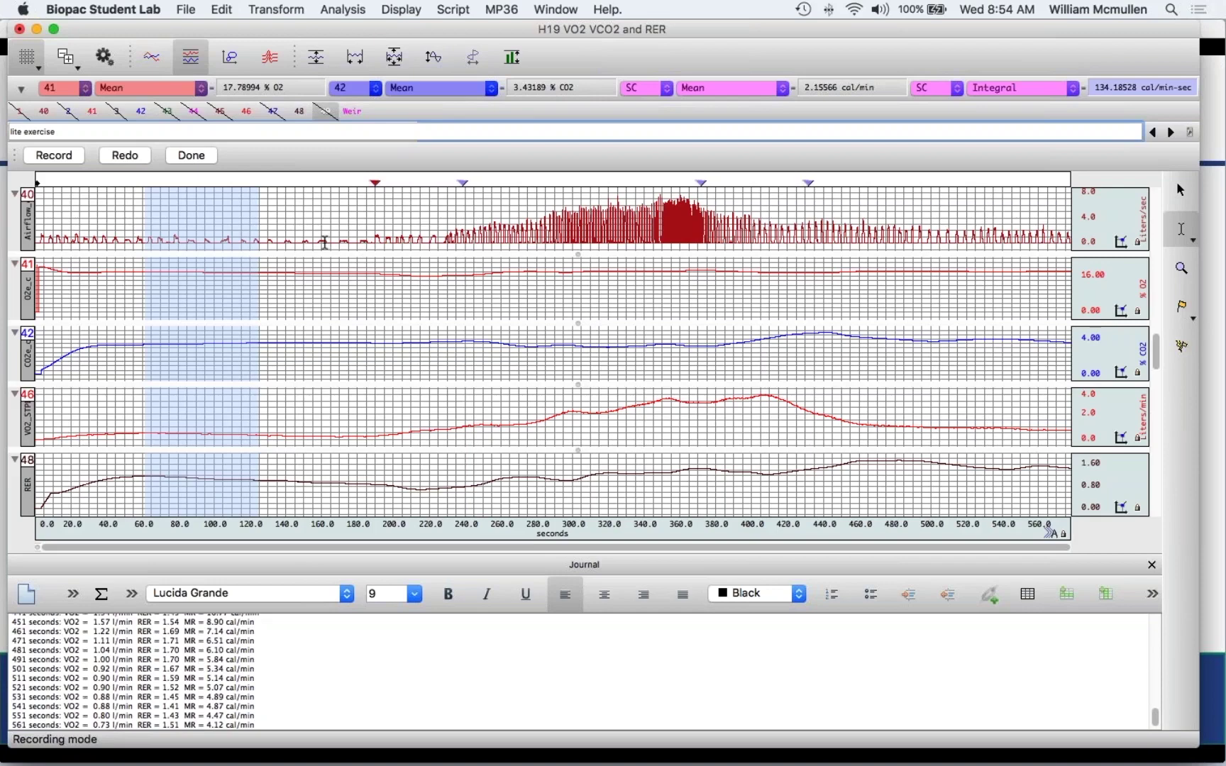
Finish the recording, confirm saving the data file, and choose to analyze the current data file.
left_click(343, 10)
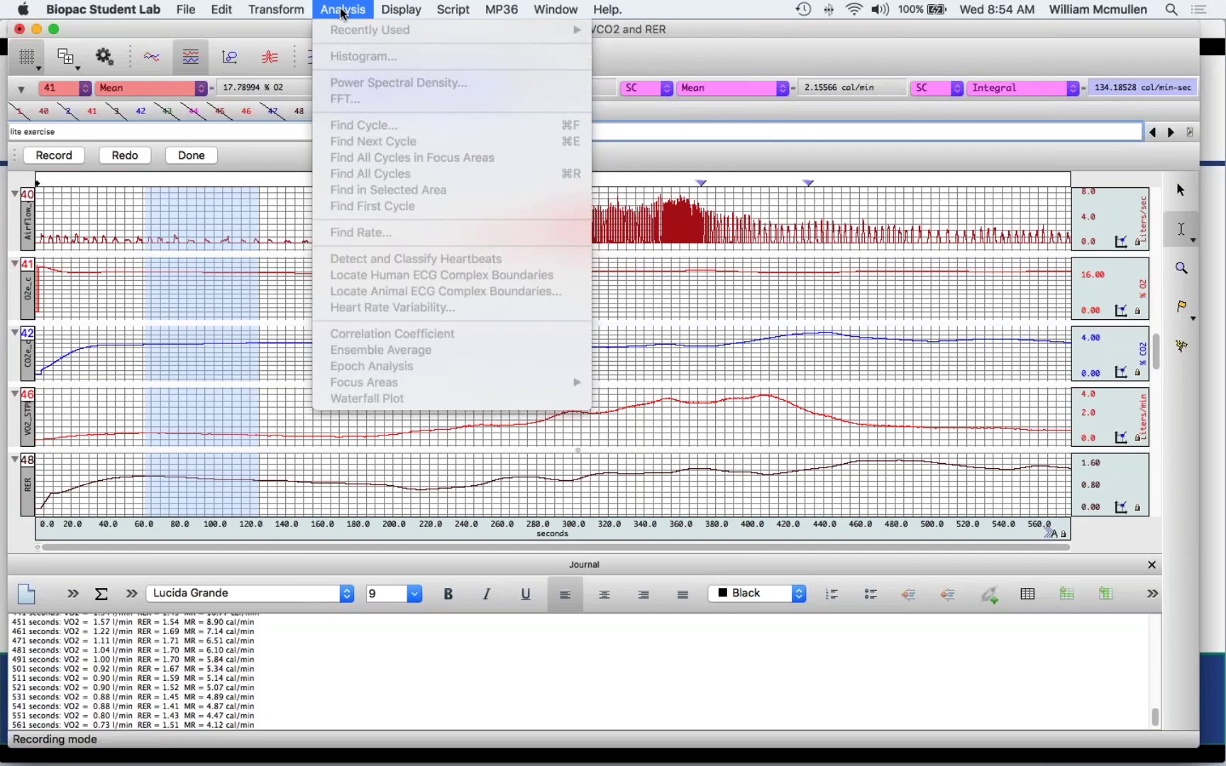
left_click(431, 36)
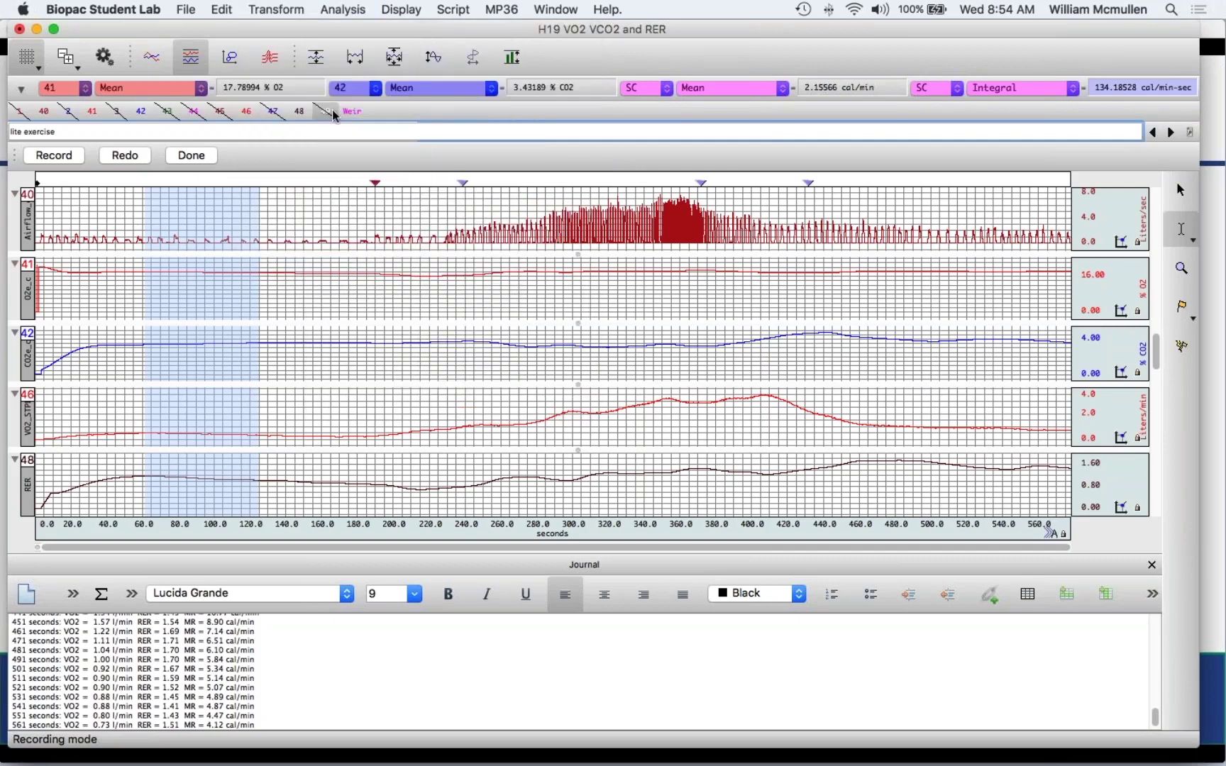
left_click(191, 155)
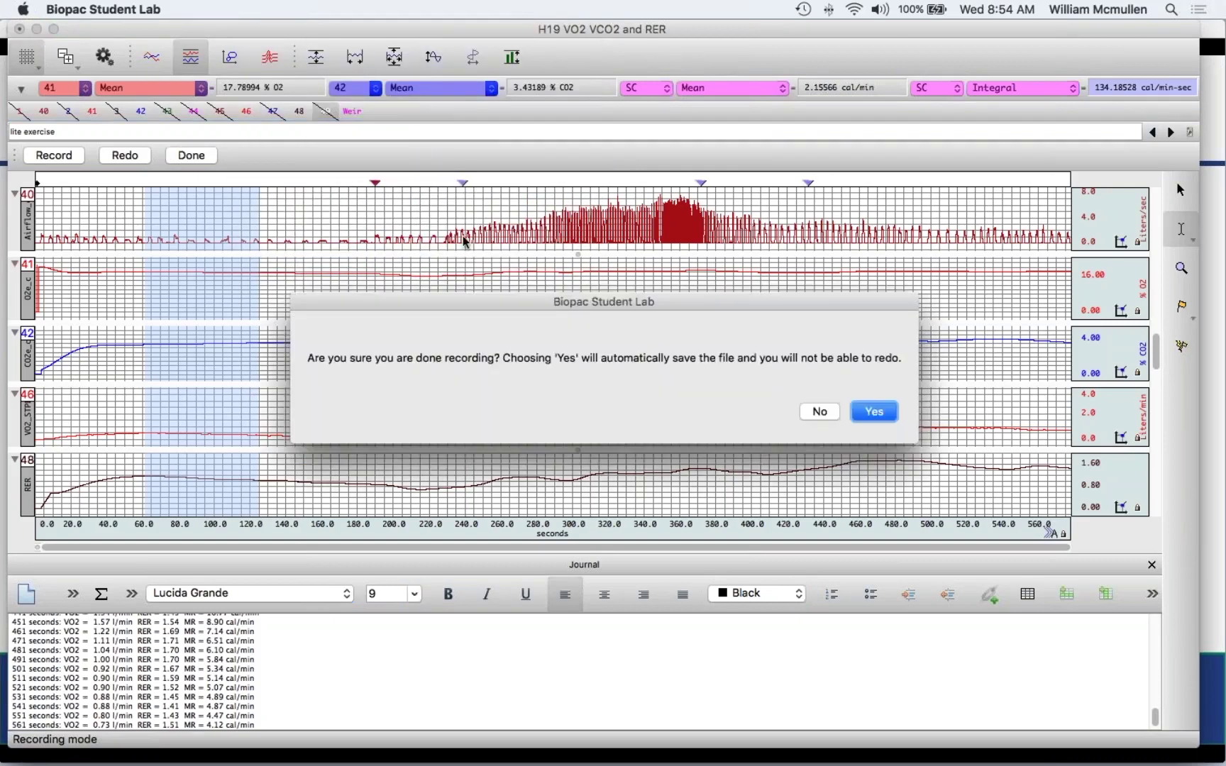
left_click(872, 410)
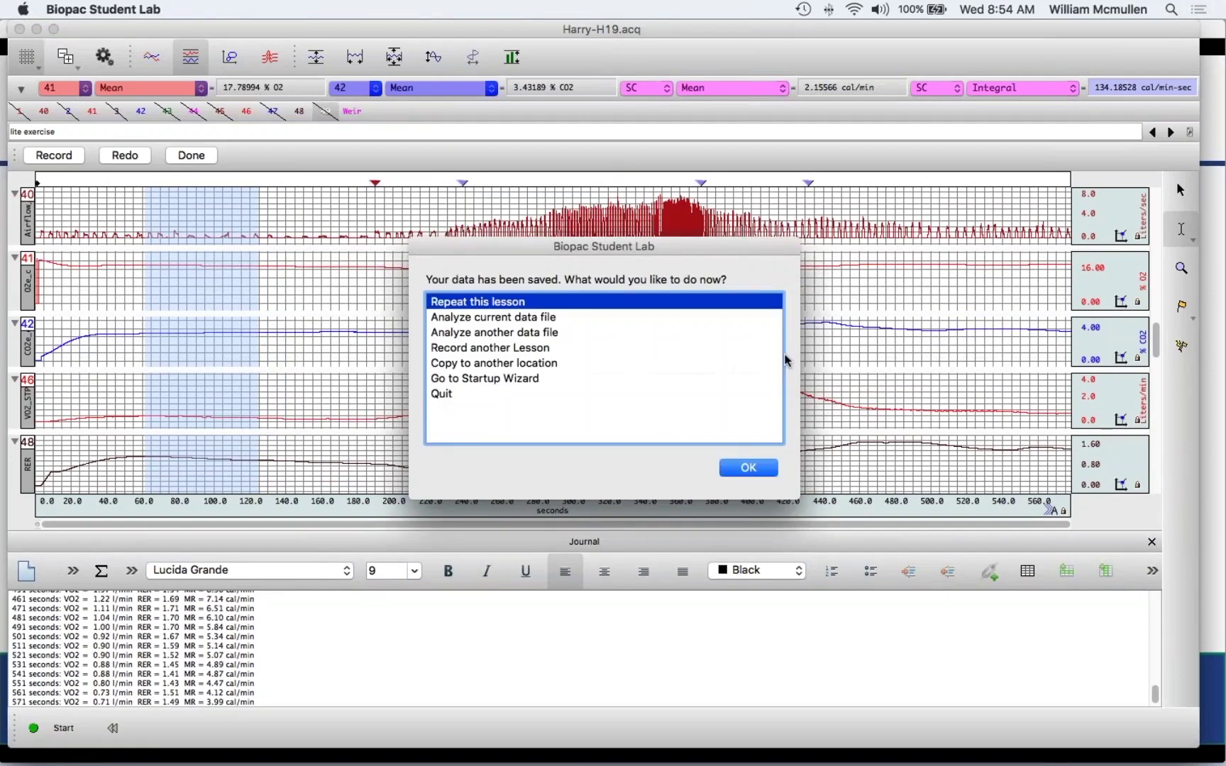
double_click(544, 319)
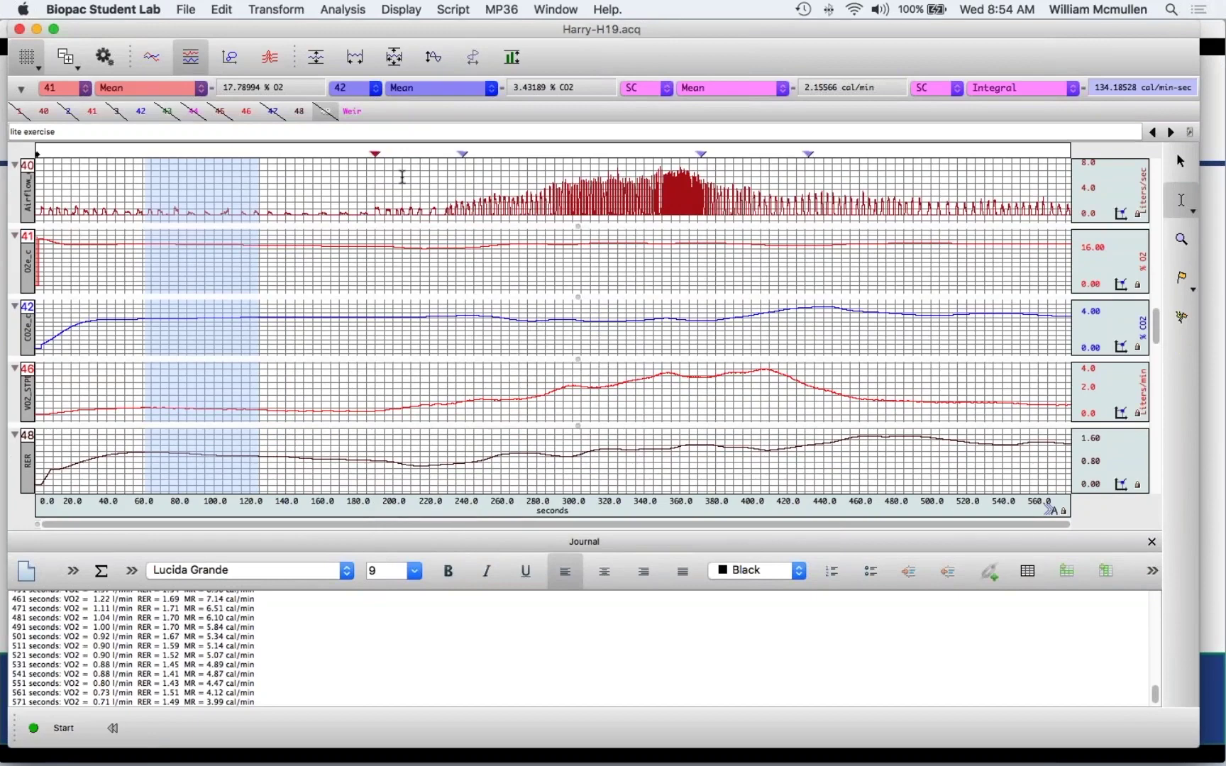
Set up an Epoch Analysis at fixed time intervals with 0 seconds between epochs and Excel Spreadsheet Only as output.
left_click(333, 11)
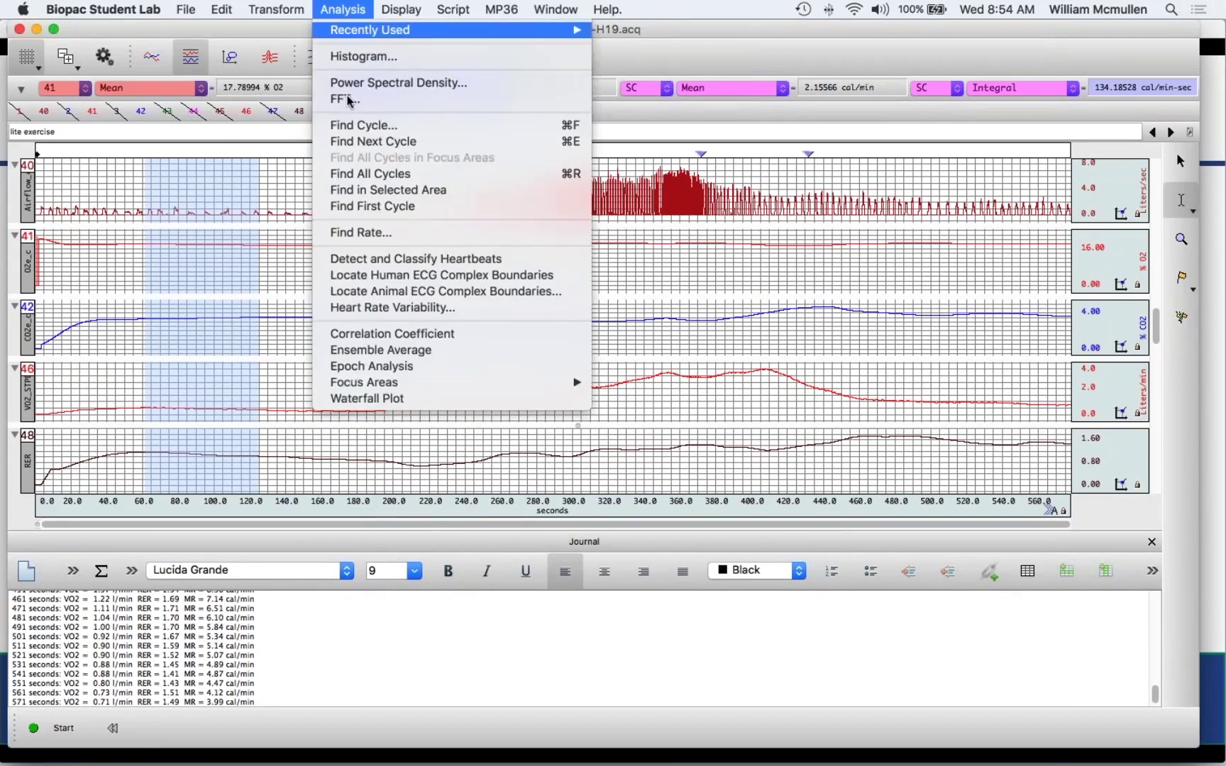
left_click(382, 366)
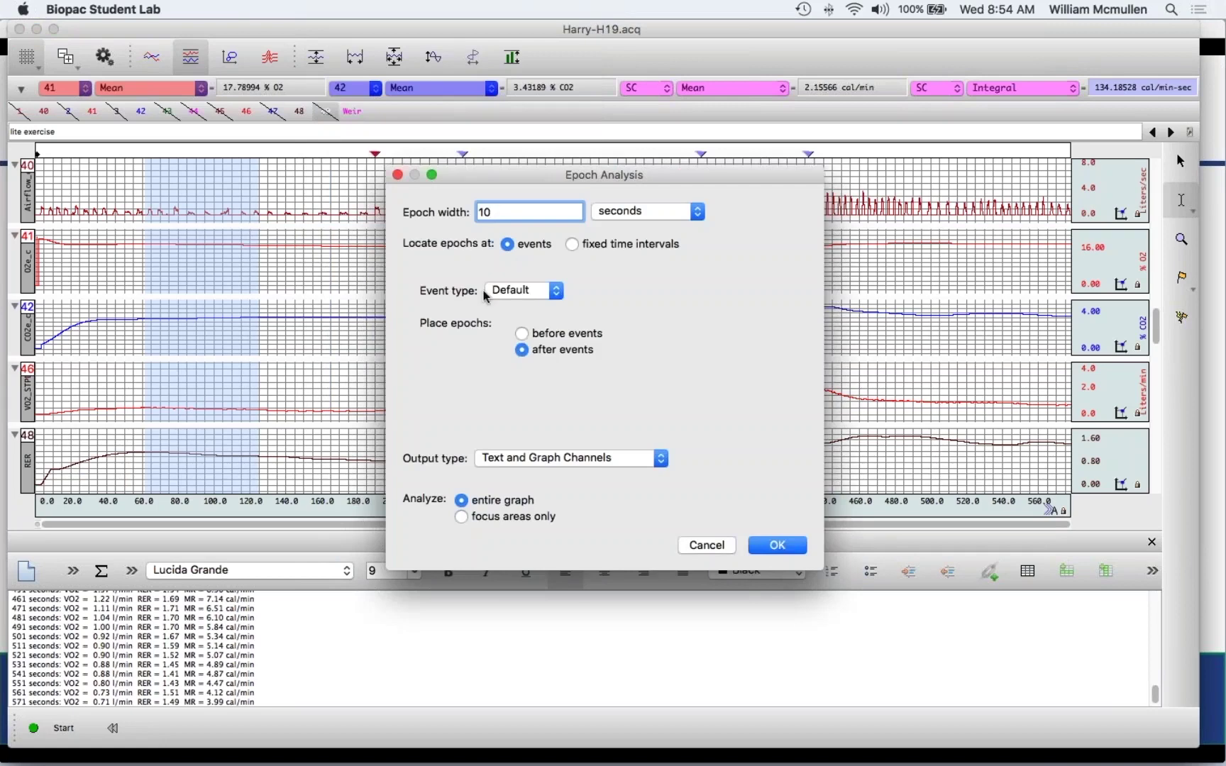
left_click(577, 246)
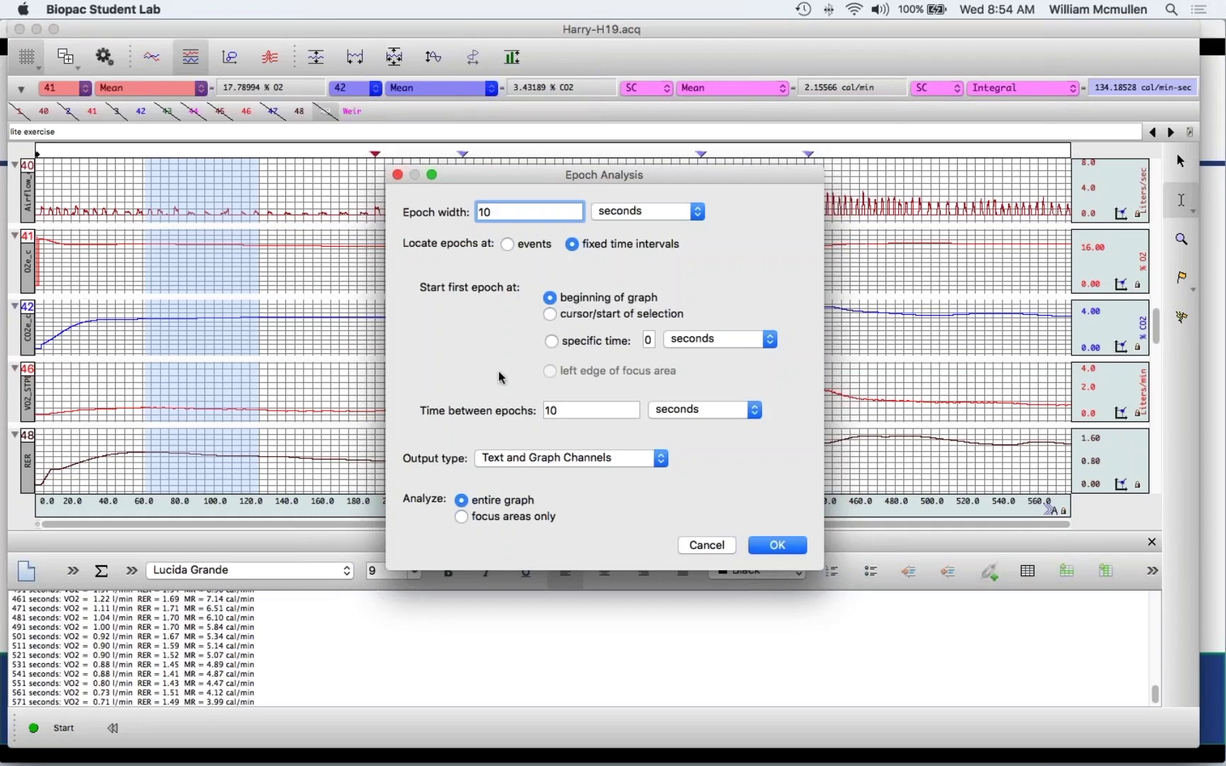
left_click(545, 410)
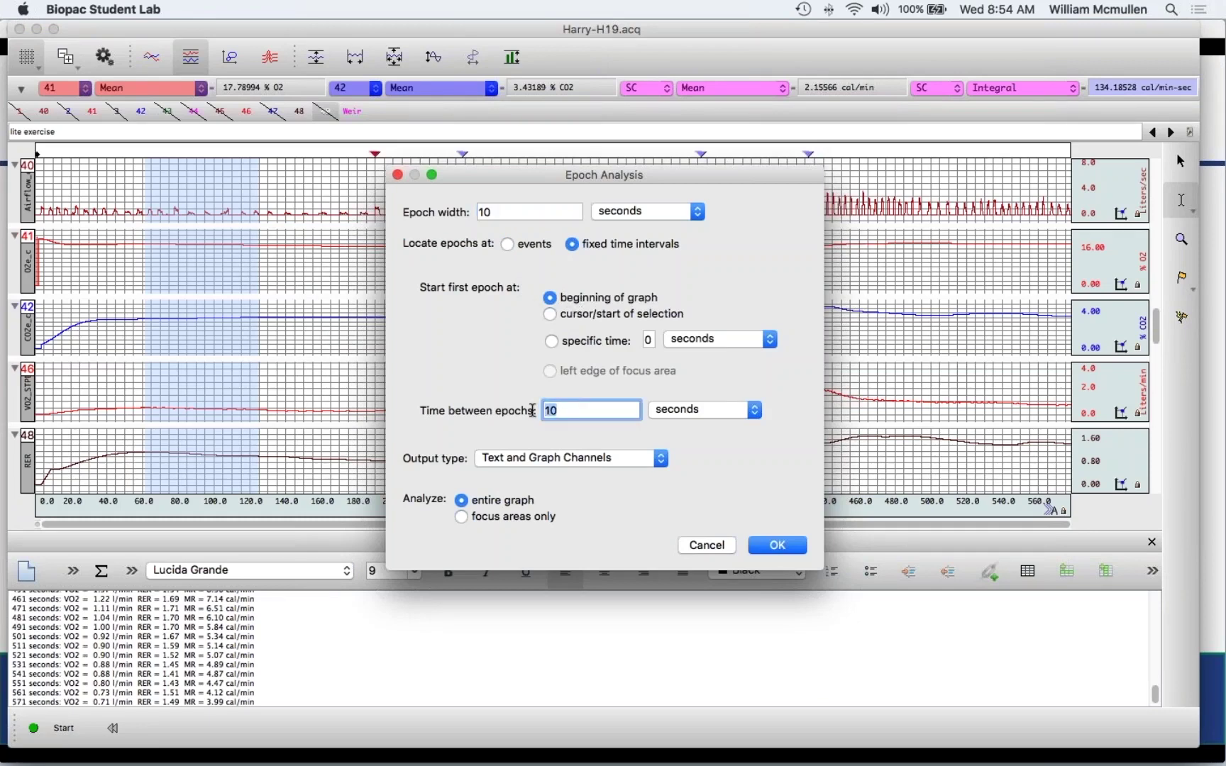
type("0")
left_click(571, 459)
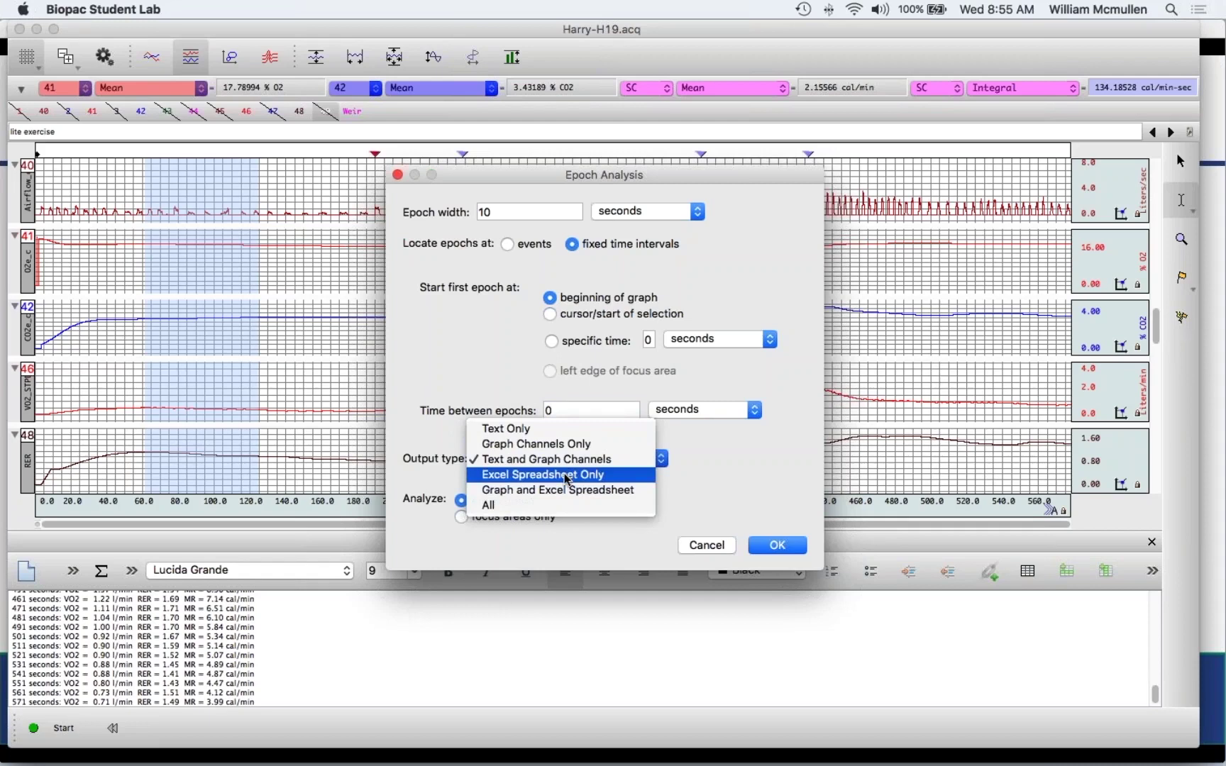
left_click(568, 475)
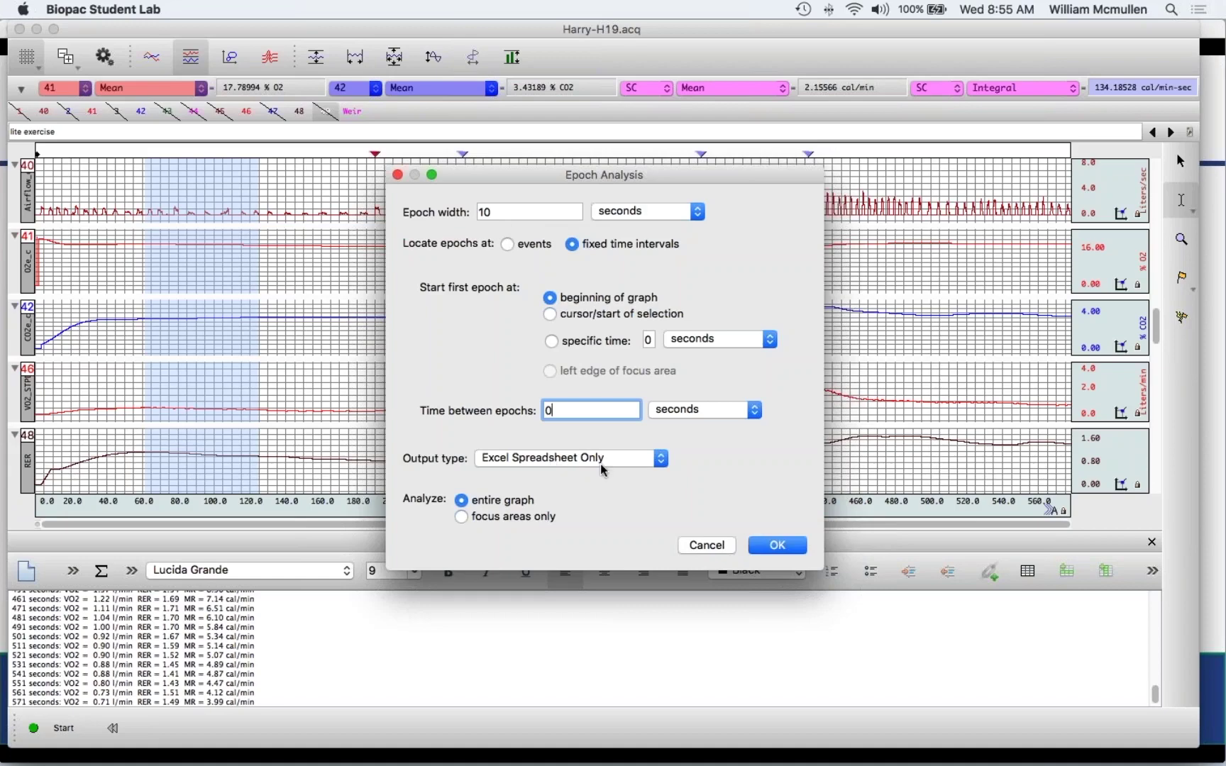
left_click(775, 548)
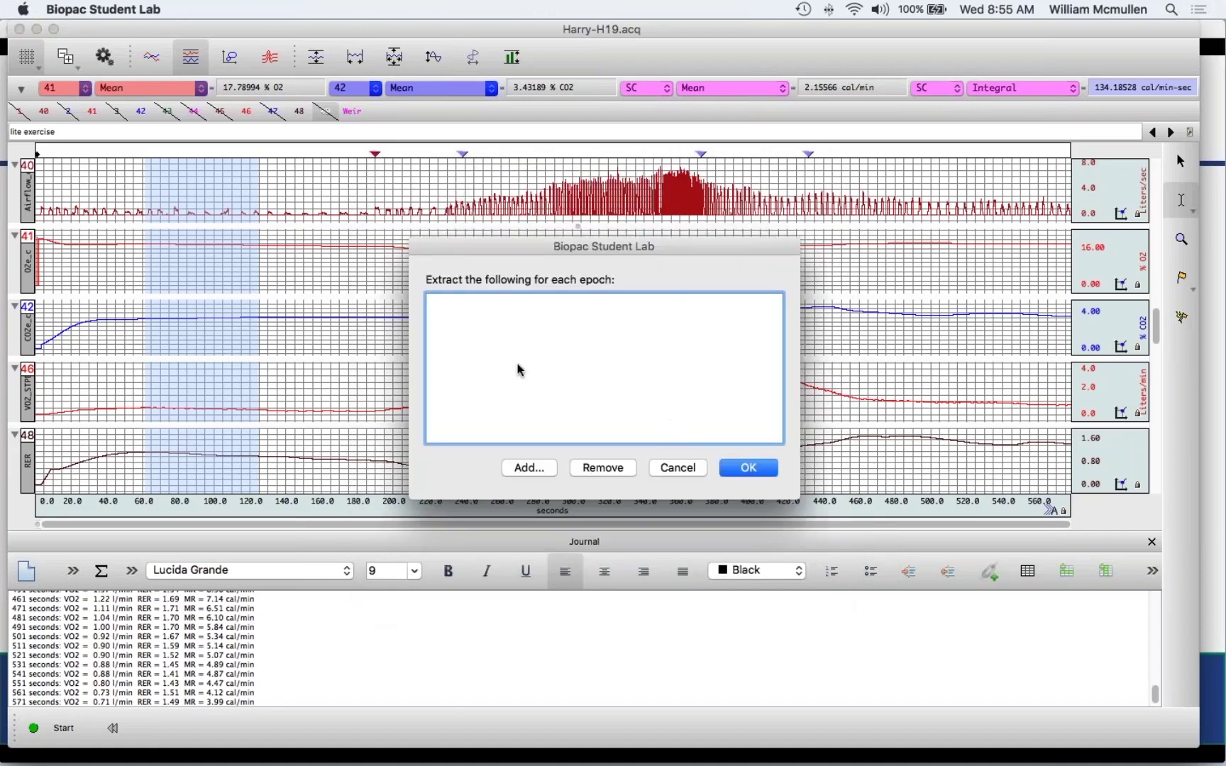
Add the Mean of CH41, O2e_c, and the Mean of CH42, CO2e_c, to the measurements extracted for each epoch.
left_click(526, 469)
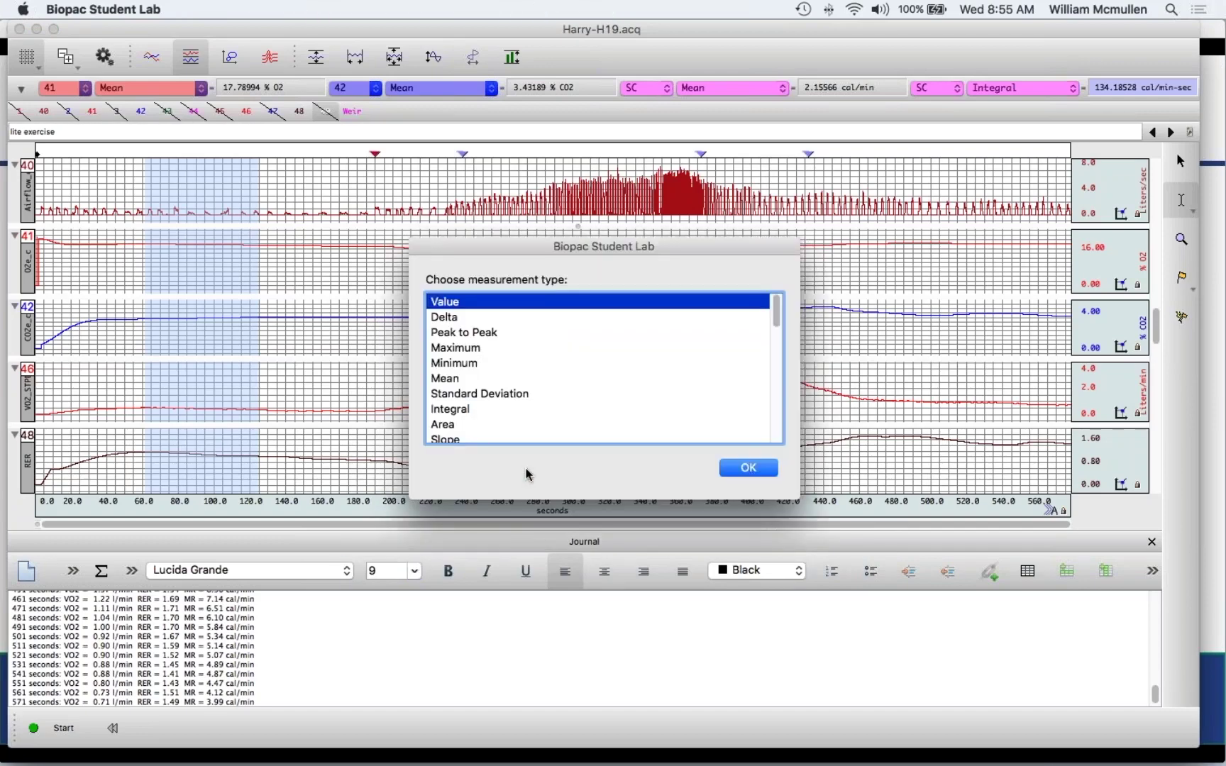
double_click(474, 378)
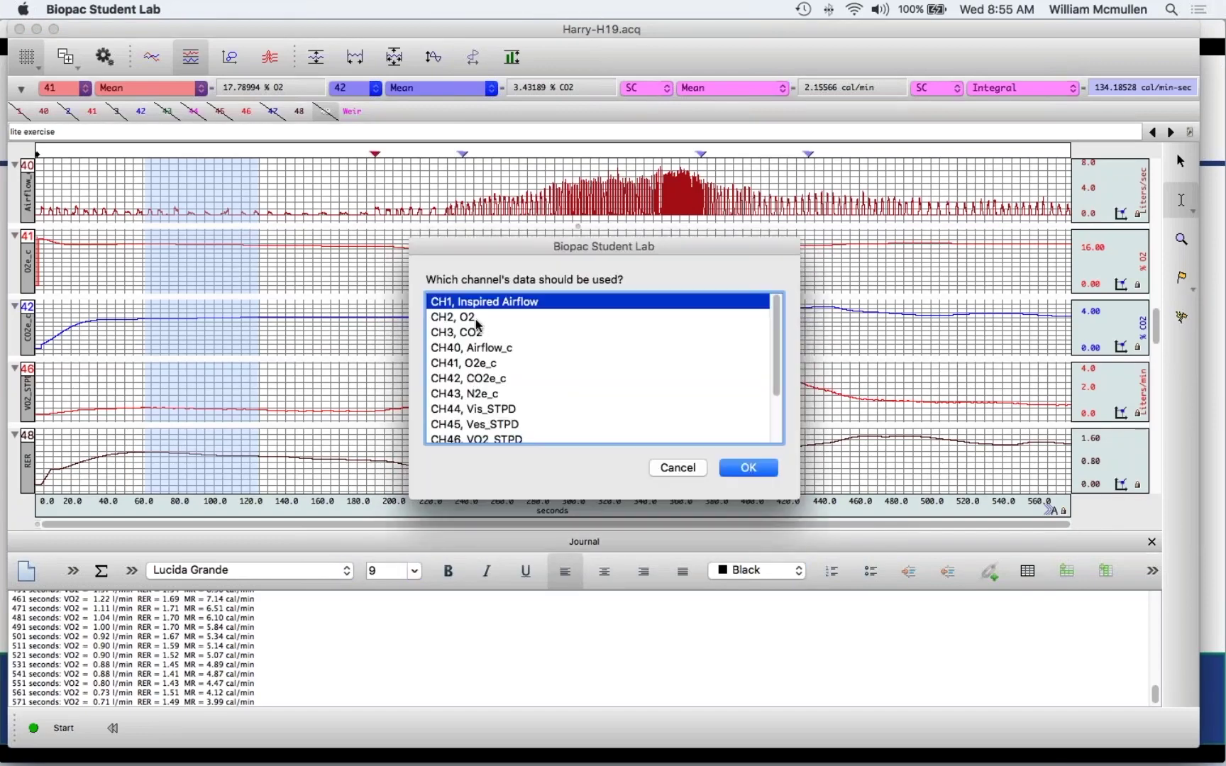
double_click(485, 363)
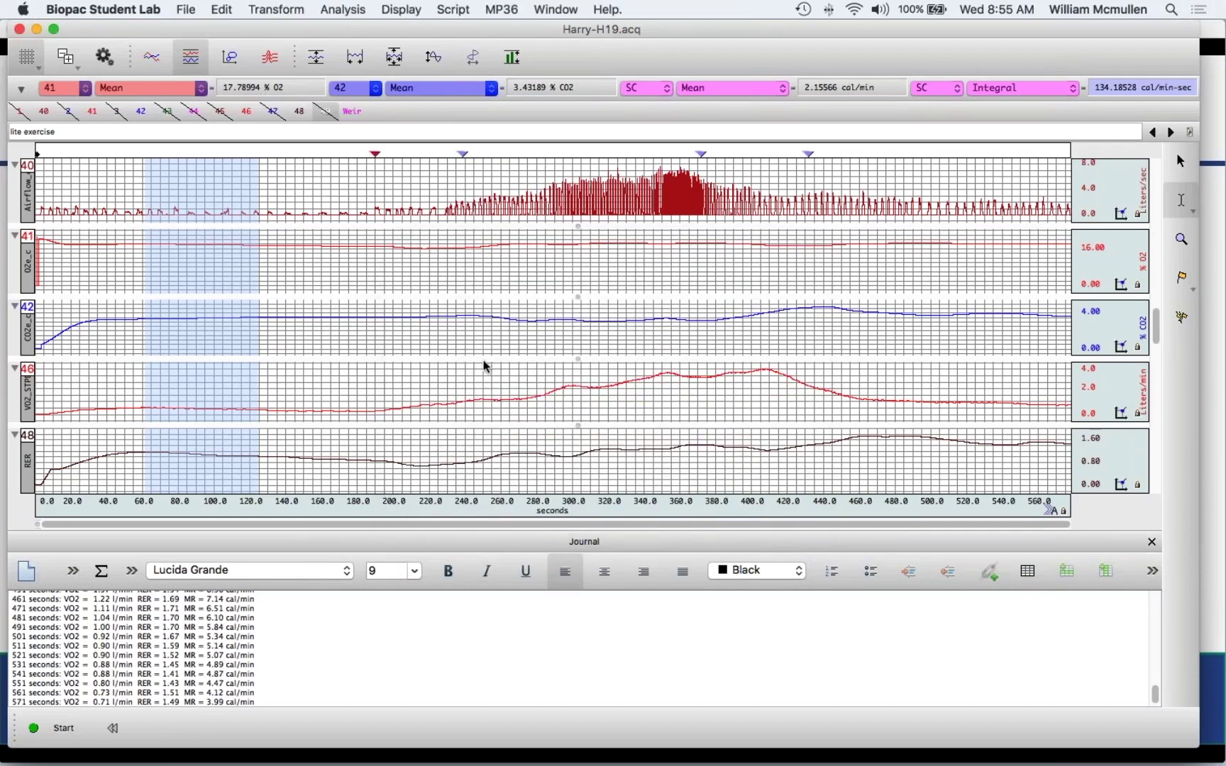
left_click(548, 468)
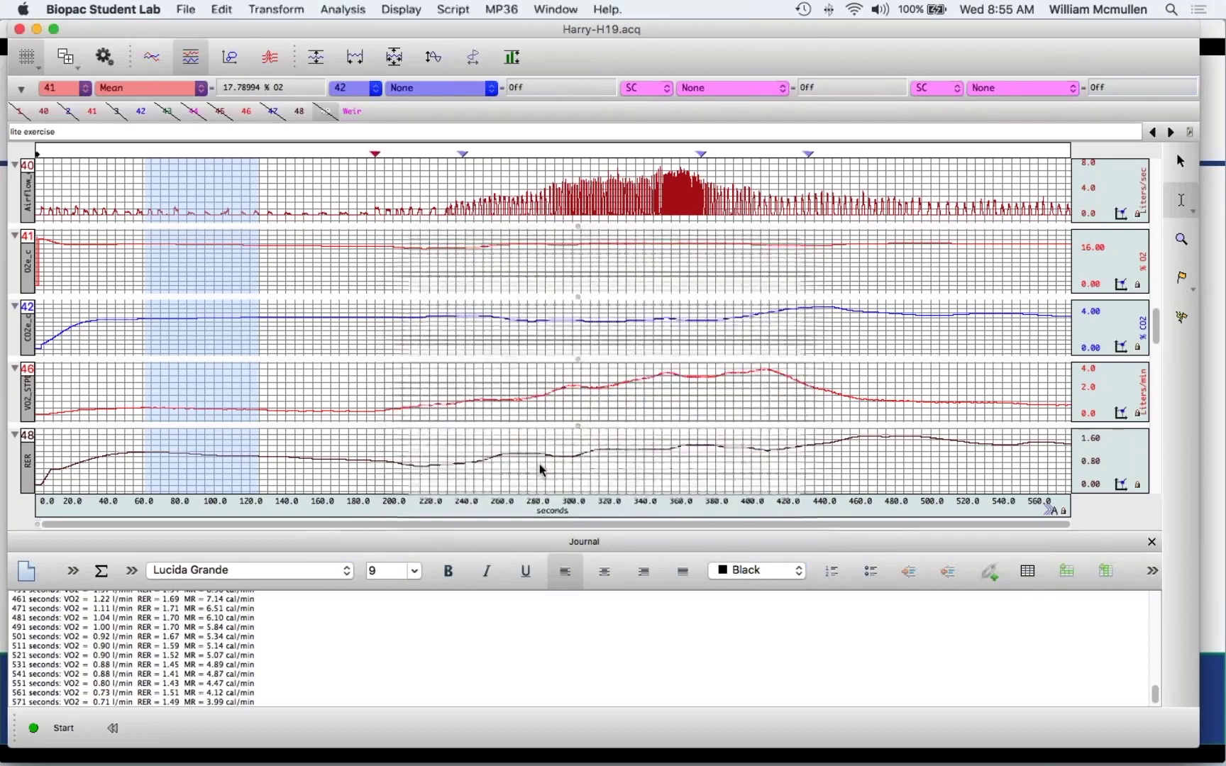
double_click(500, 380)
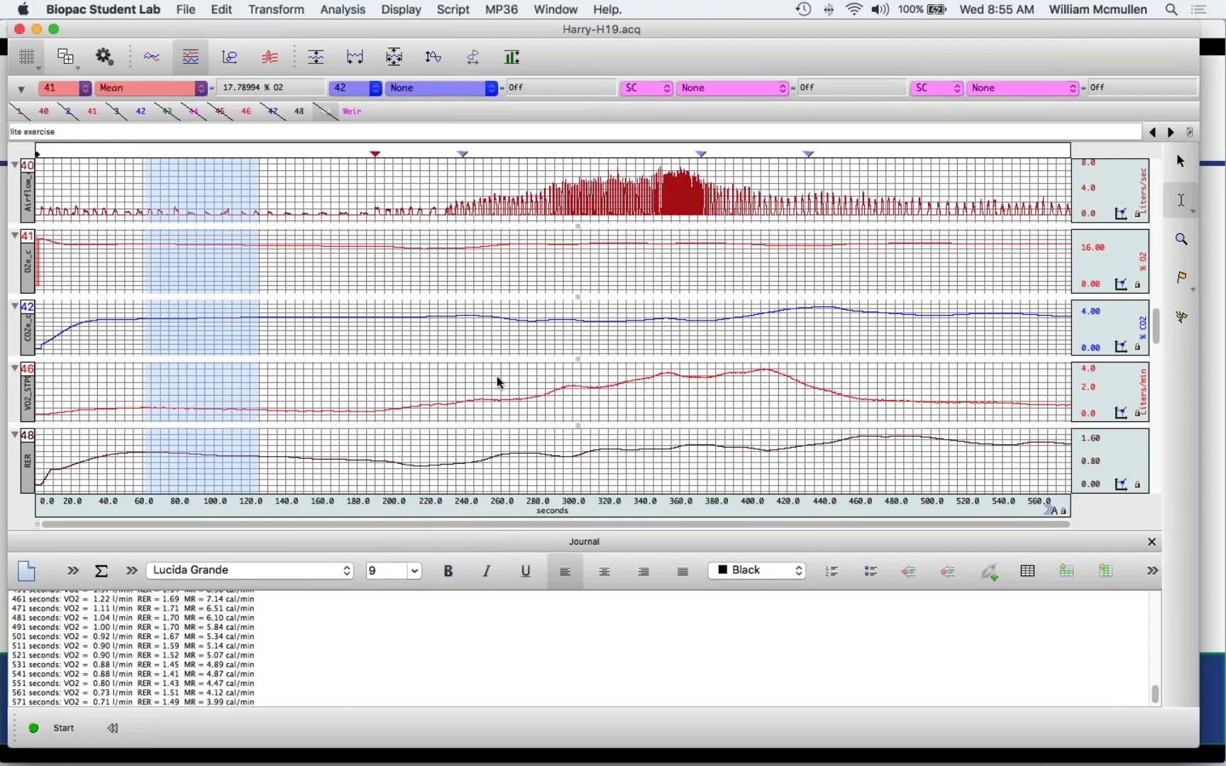
double_click(502, 380)
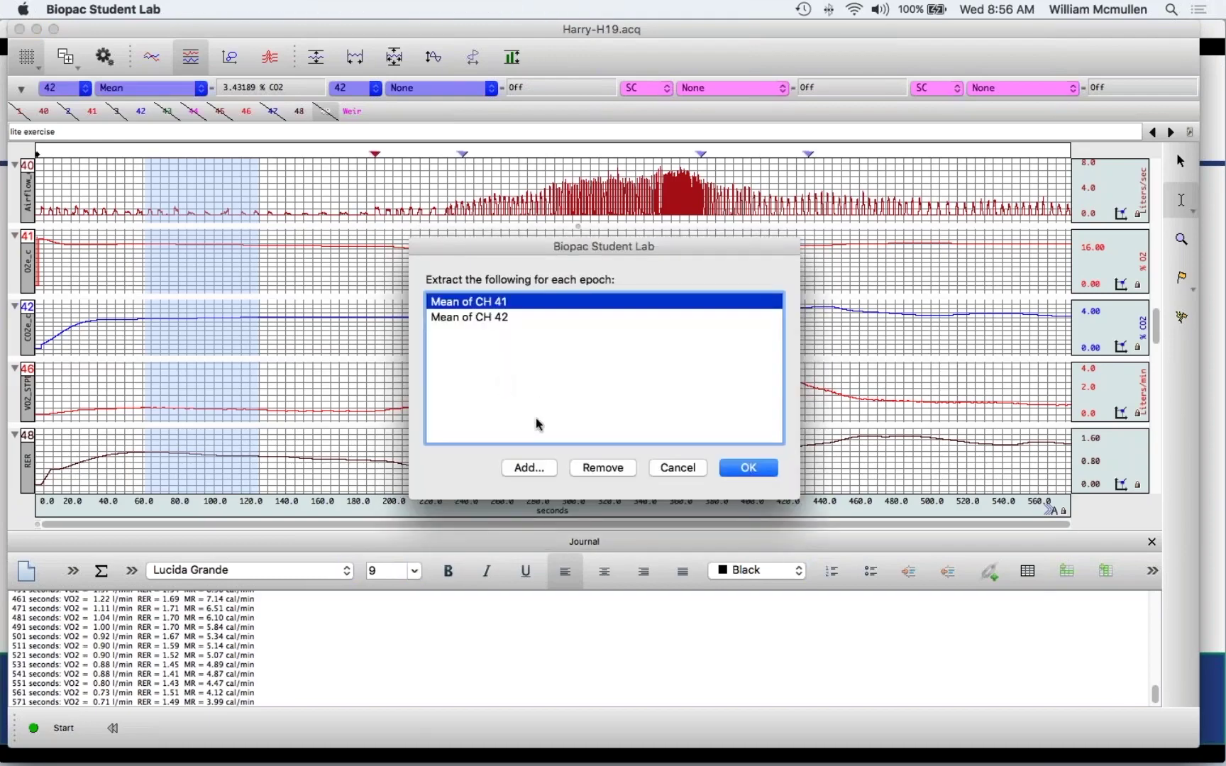
Add the Mean of CH48, RER, to the measurements extracted for each epoch.
left_click(532, 468)
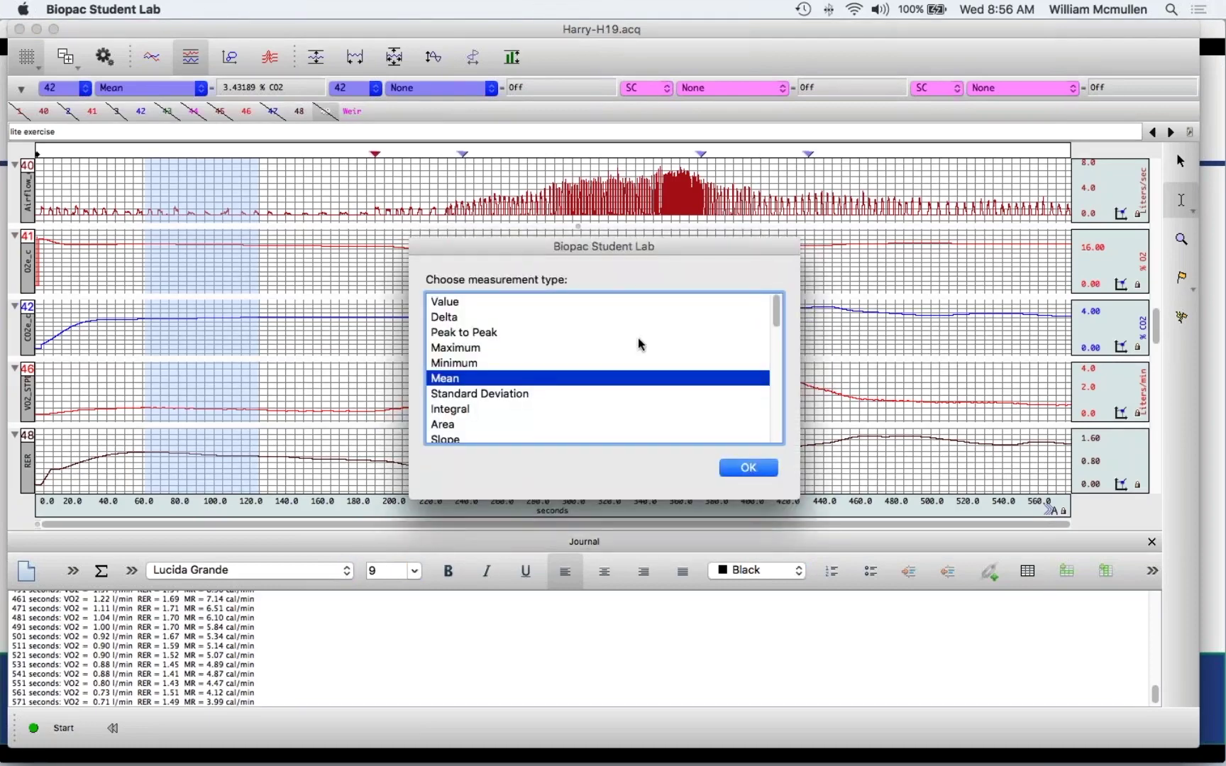
double_click(526, 377)
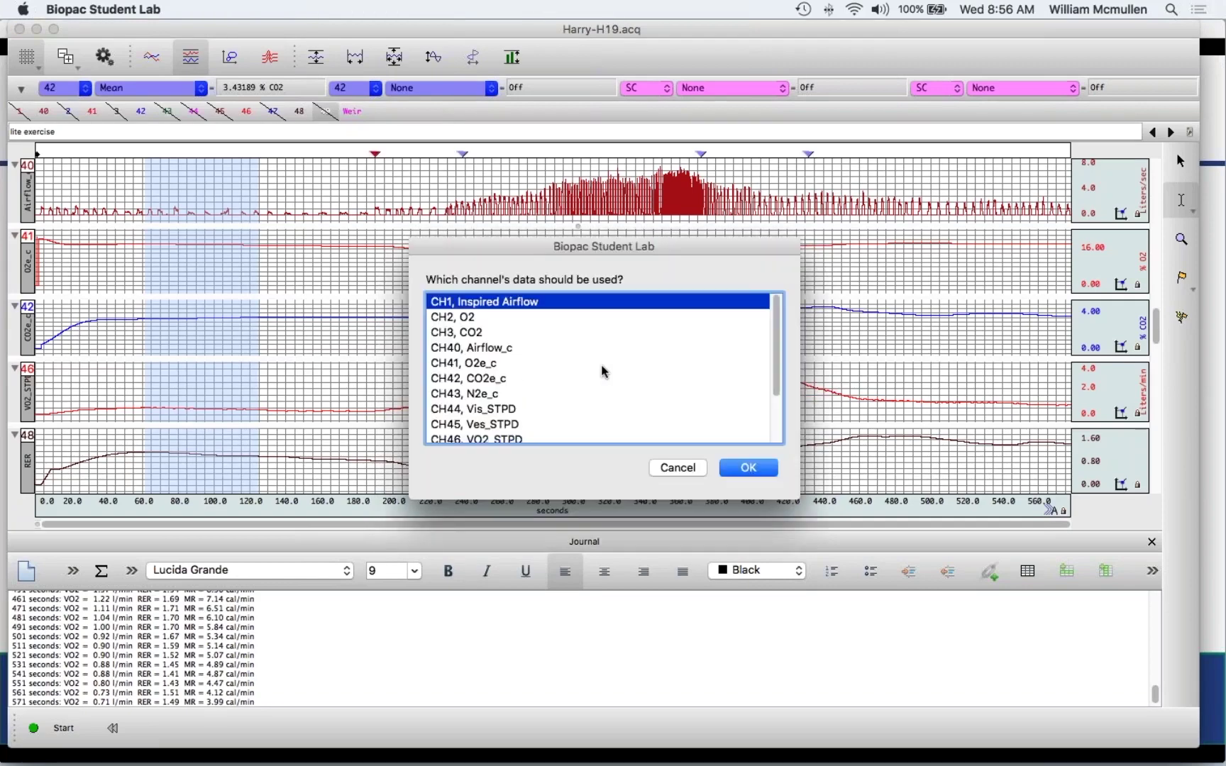
scroll(777, 332, "down", 5)
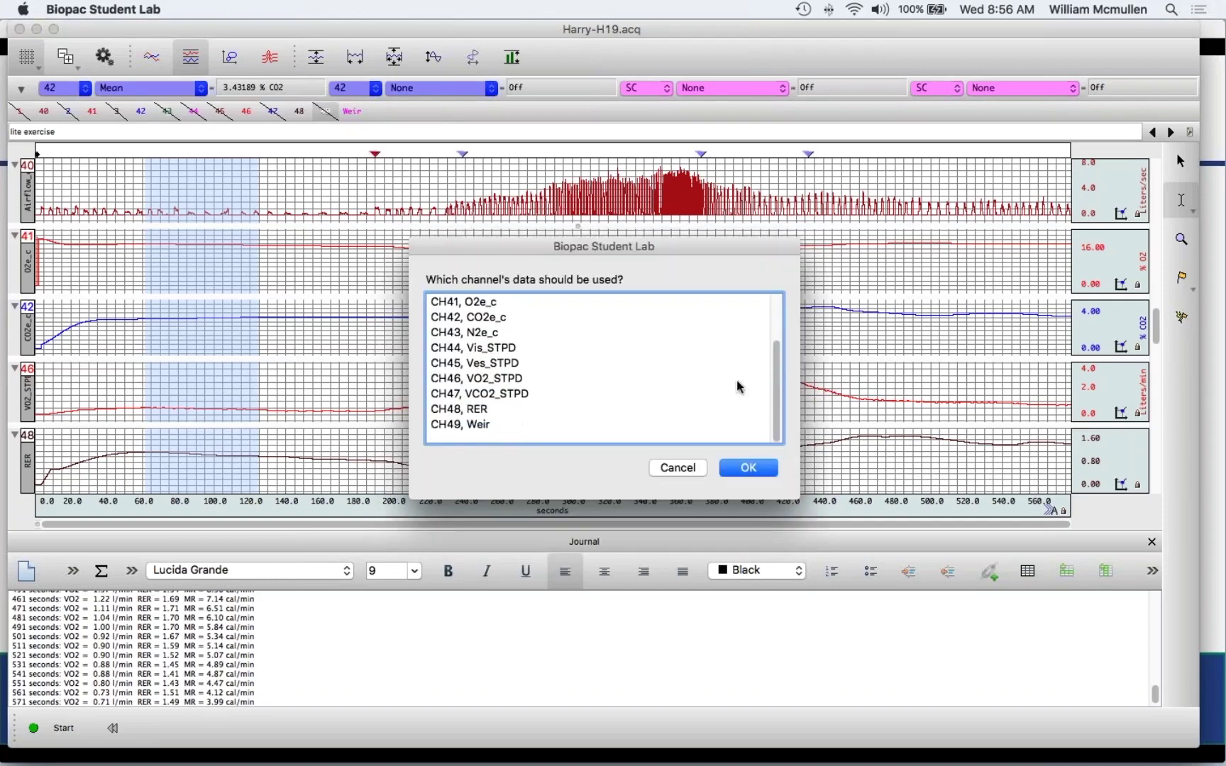
double_click(502, 410)
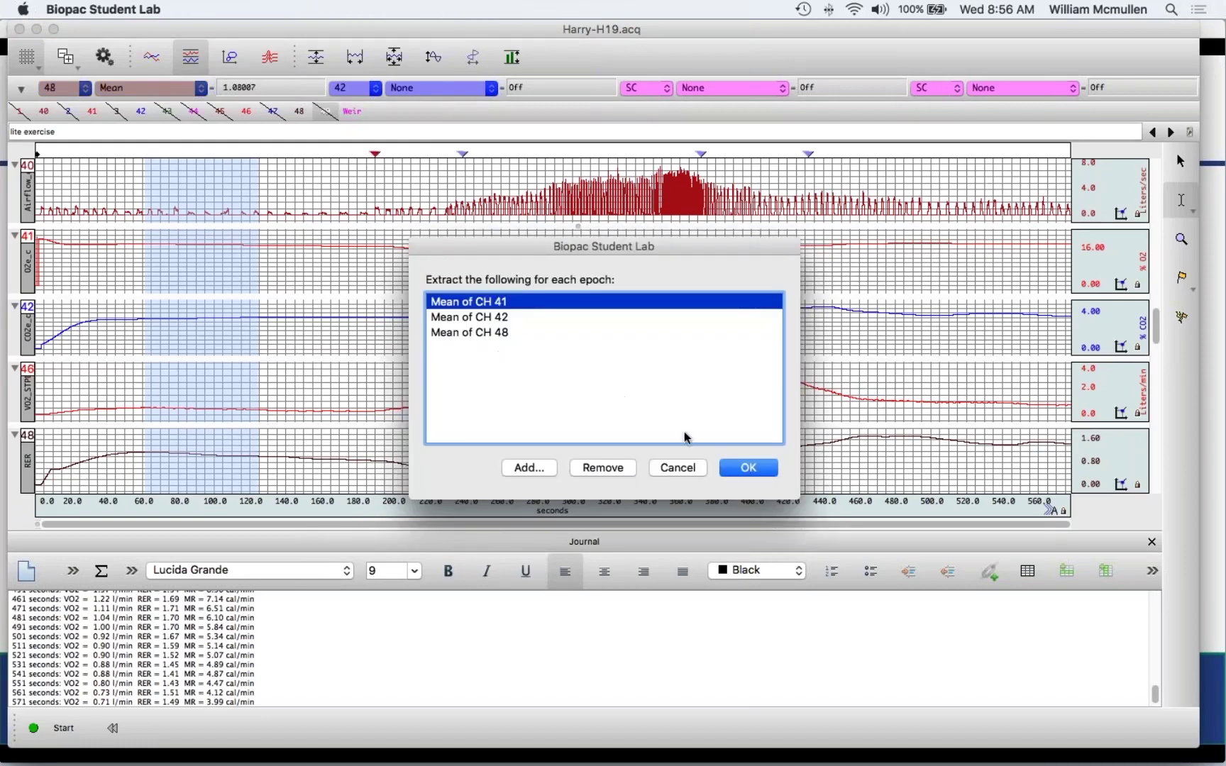
Run the epoch extraction and complete the Excel first-run screens to open the exported spreadsheet.
left_click(743, 470)
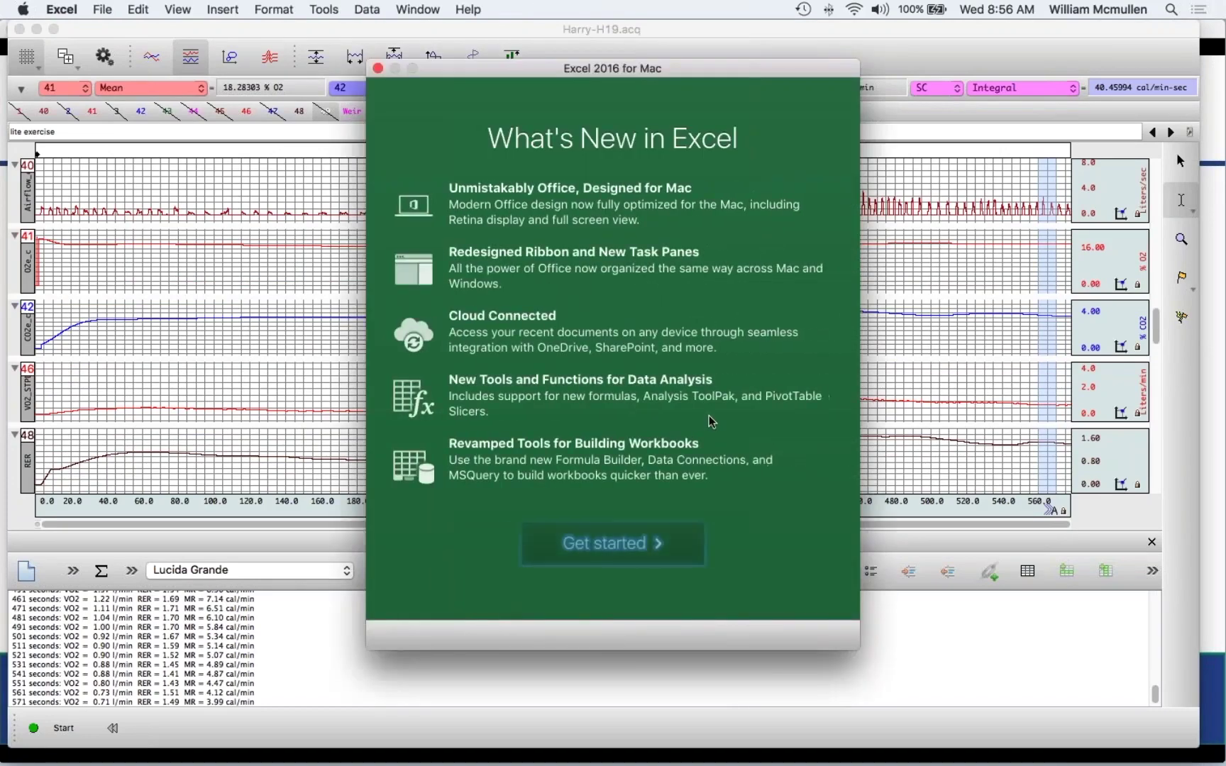
left_click(617, 549)
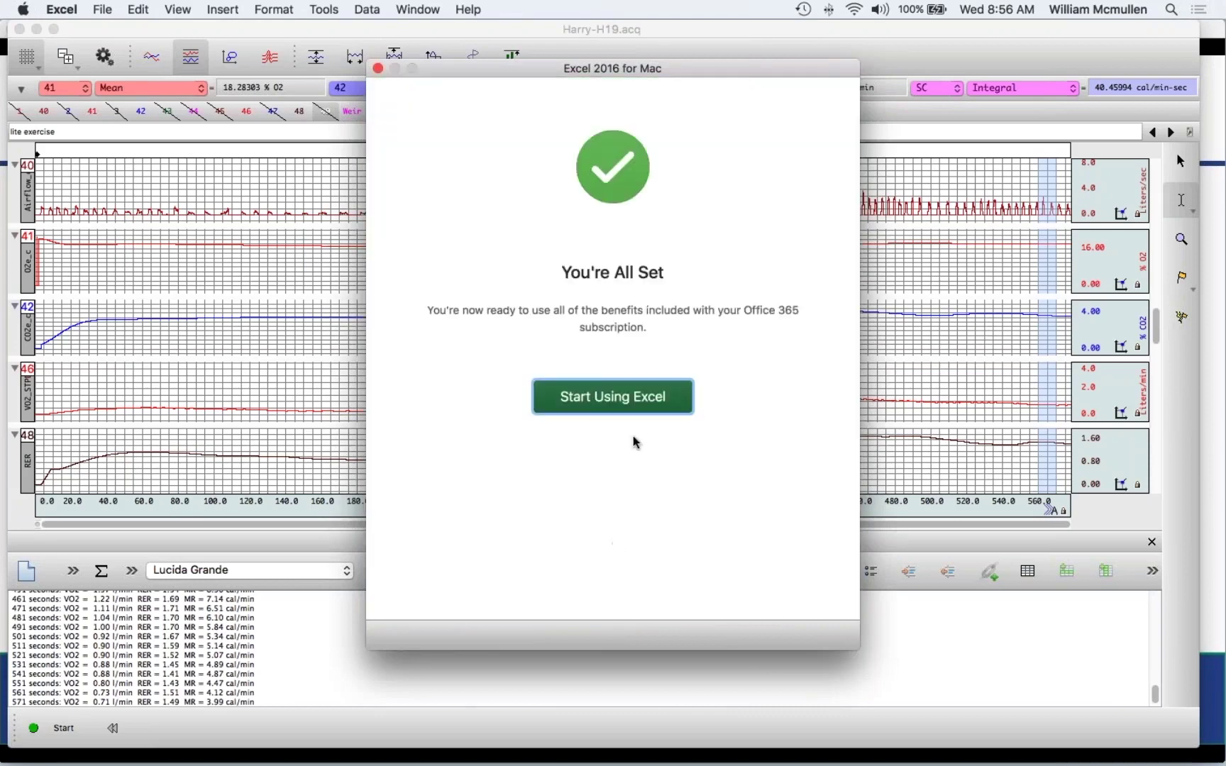
left_click(613, 402)
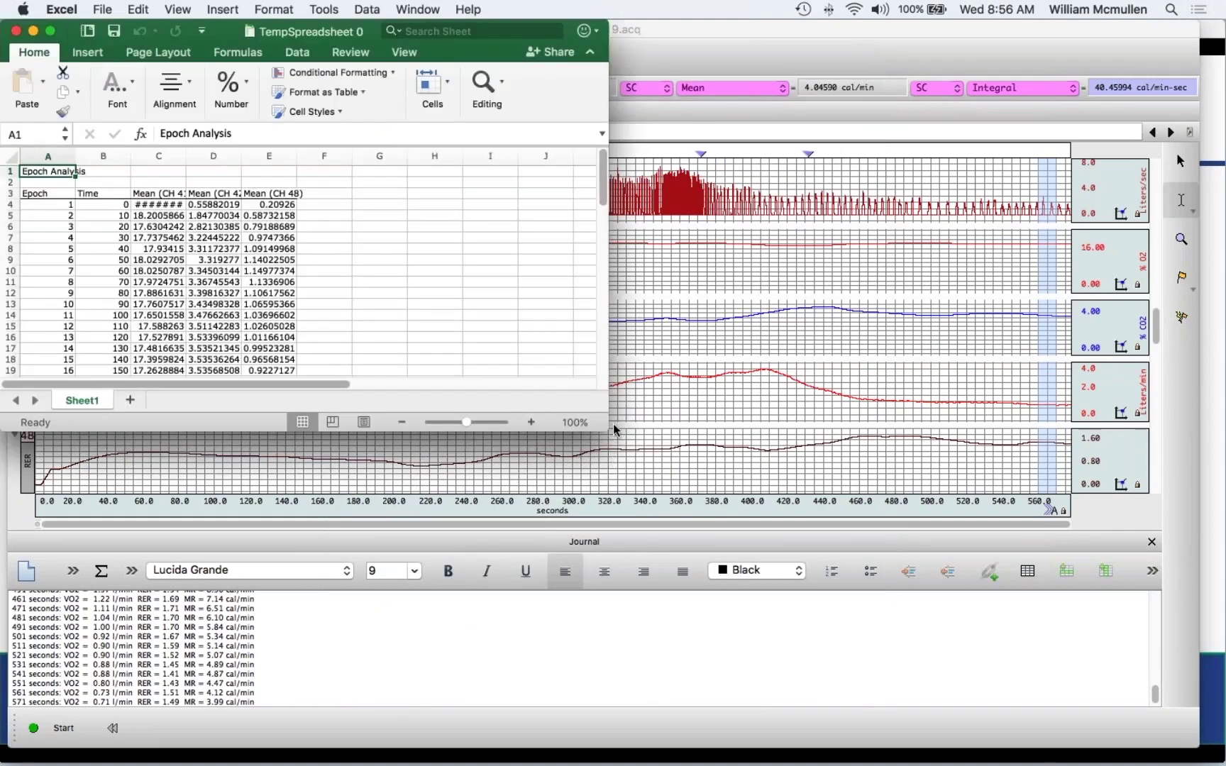
Enlarge the spreadsheet window, look through the mean values for each epoch, and close the spreadsheet.
left_click_drag(605, 425, 841, 630)
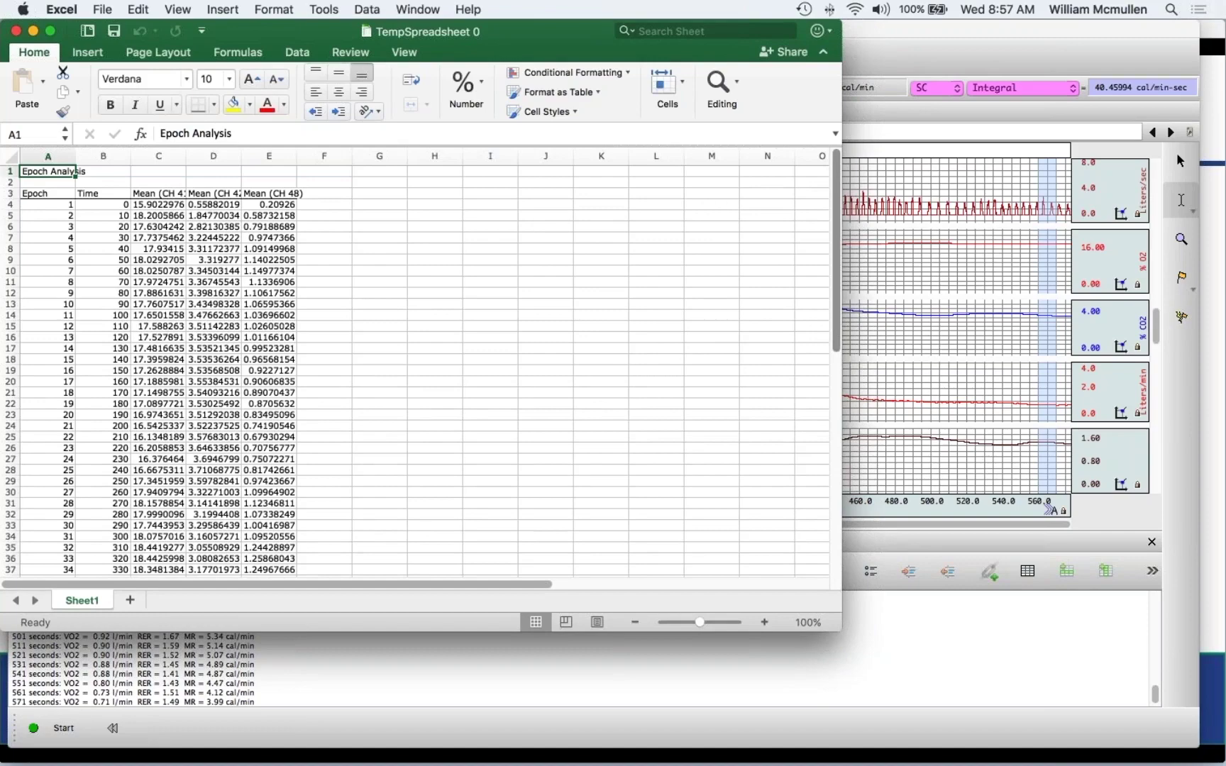
mouse_move(836, 177)
left_mouse_down()
mouse_move(836, 268)
mouse_move(837, 204)
left_mouse_up()
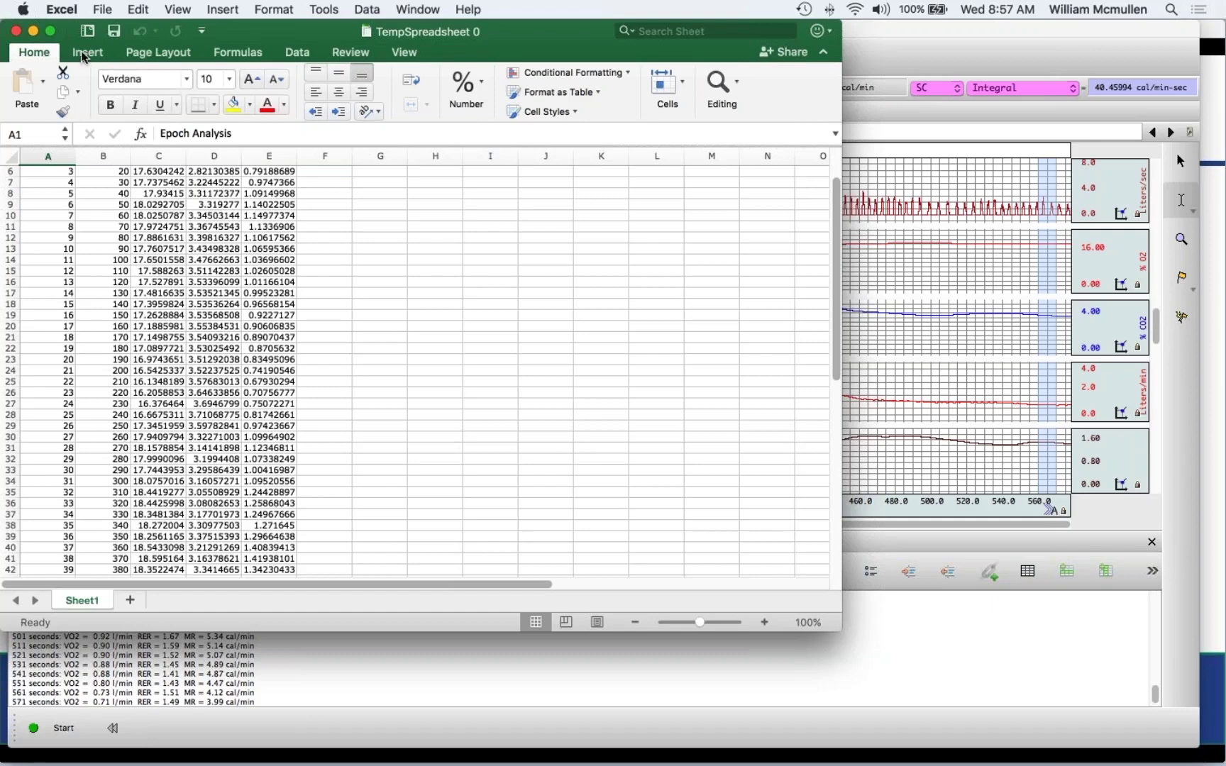
left_click(16, 32)
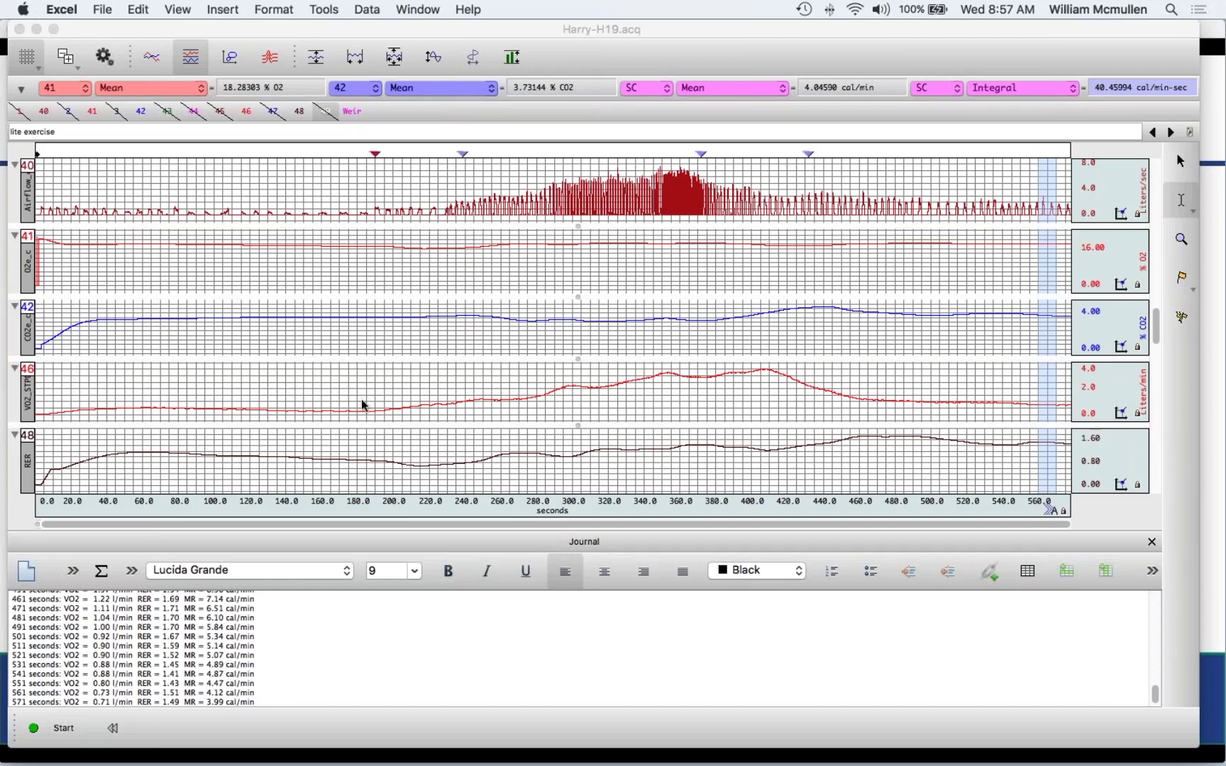
Switch to Biopac Student Lab, select about 30 to 180 seconds of the recording, and display the Focus Areas Bar and Focus Areas.
left_click(1172, 201)
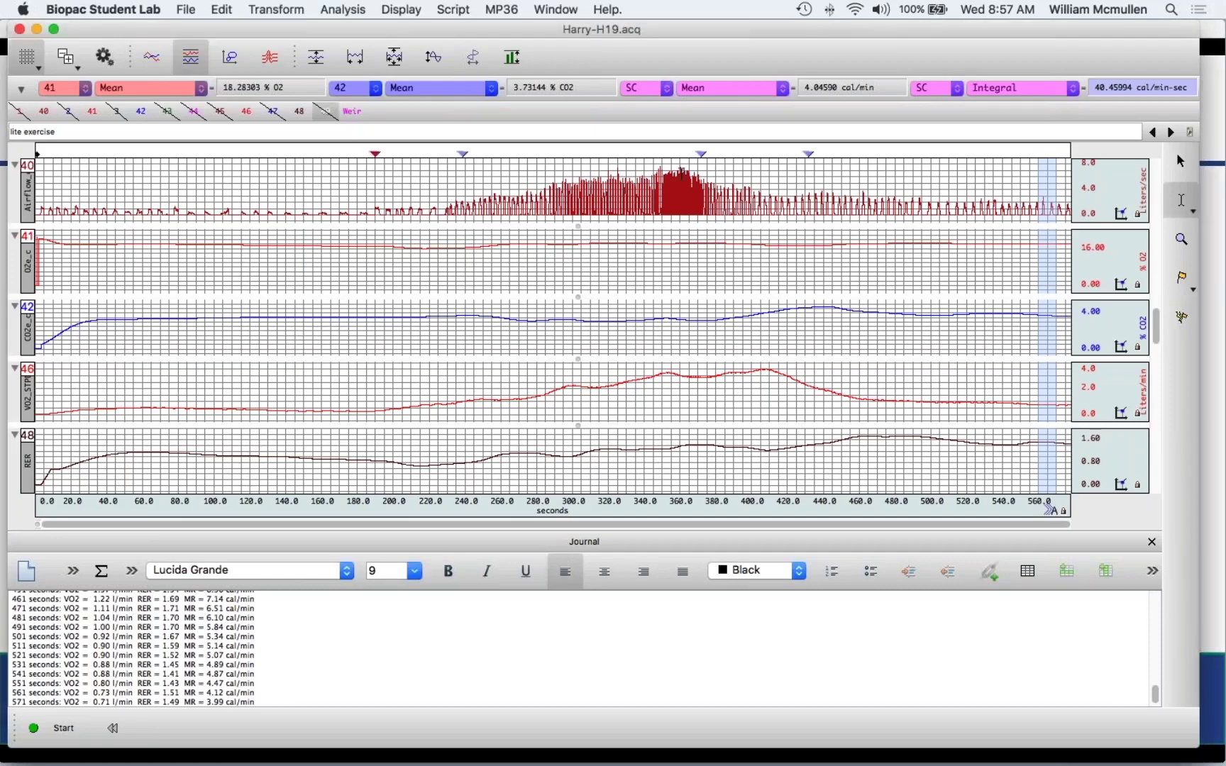
left_click_drag(89, 197, 358, 204)
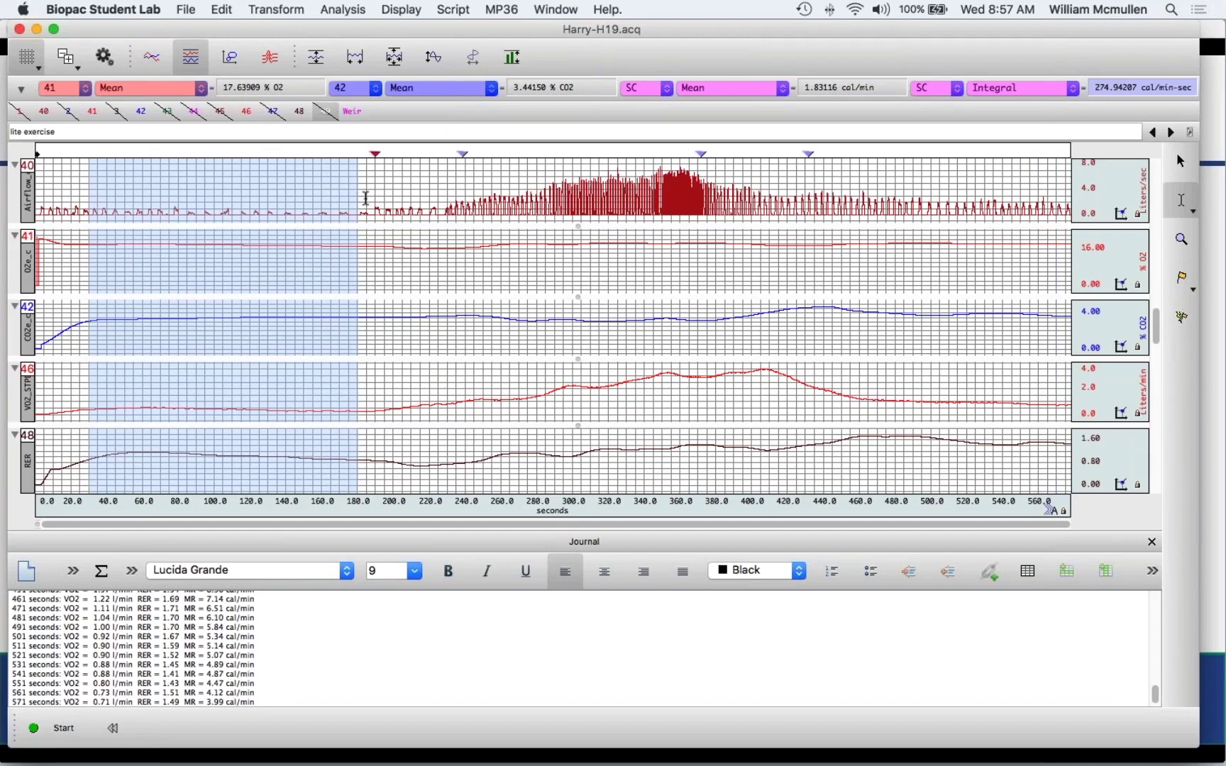
left_click(66, 56)
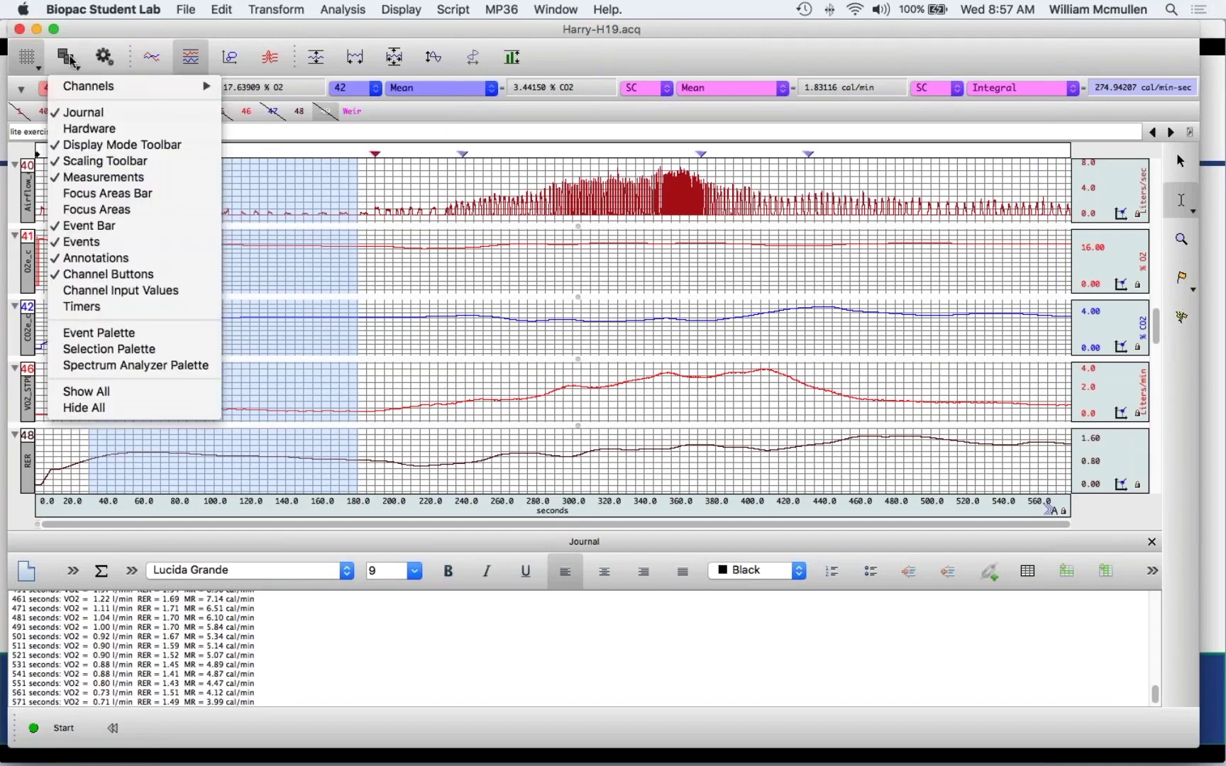
left_click(93, 196)
left_click(66, 56)
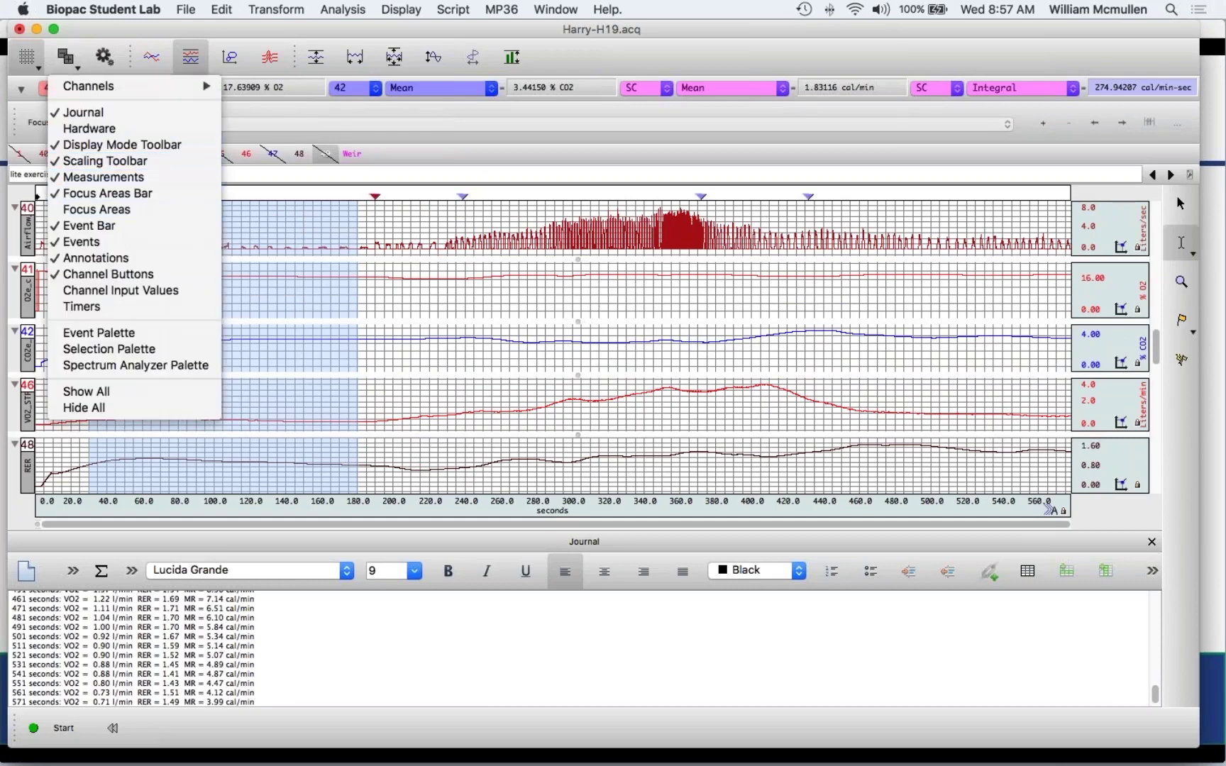
left_click(93, 209)
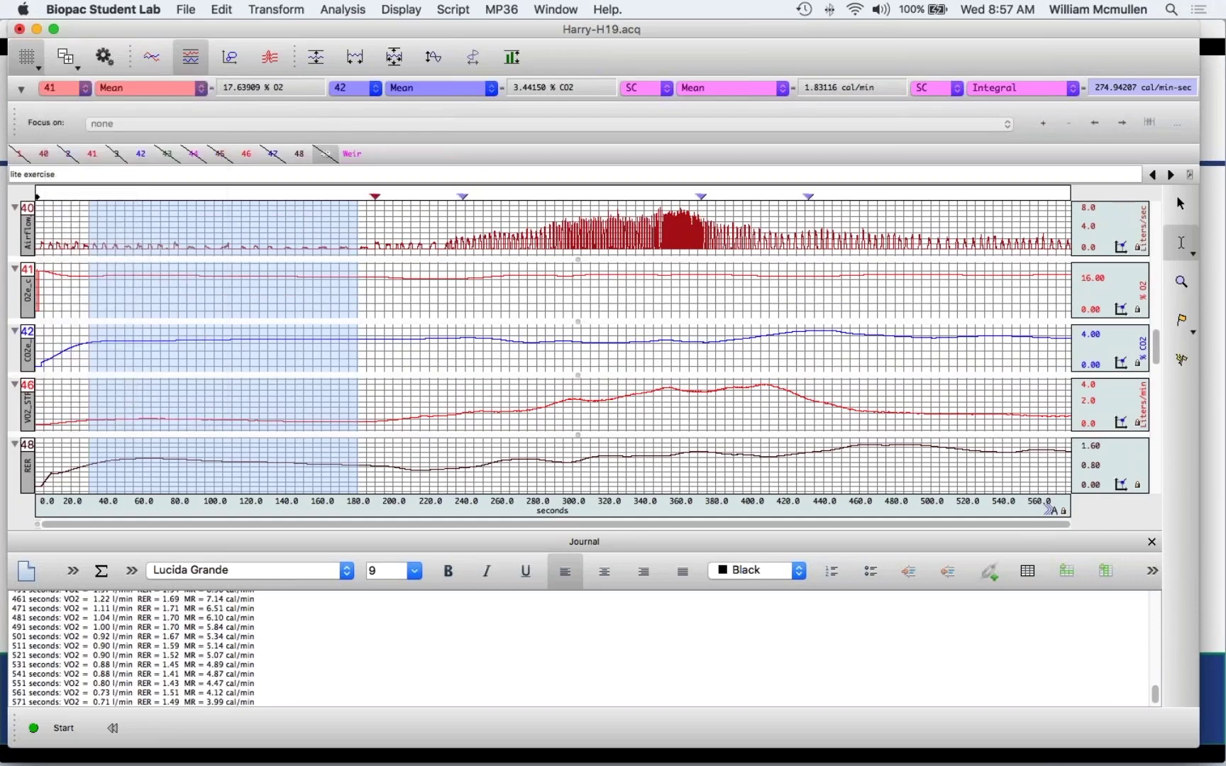
Create a focus area labelled Baseline from the selected stretch of the recording.
left_click(1044, 123)
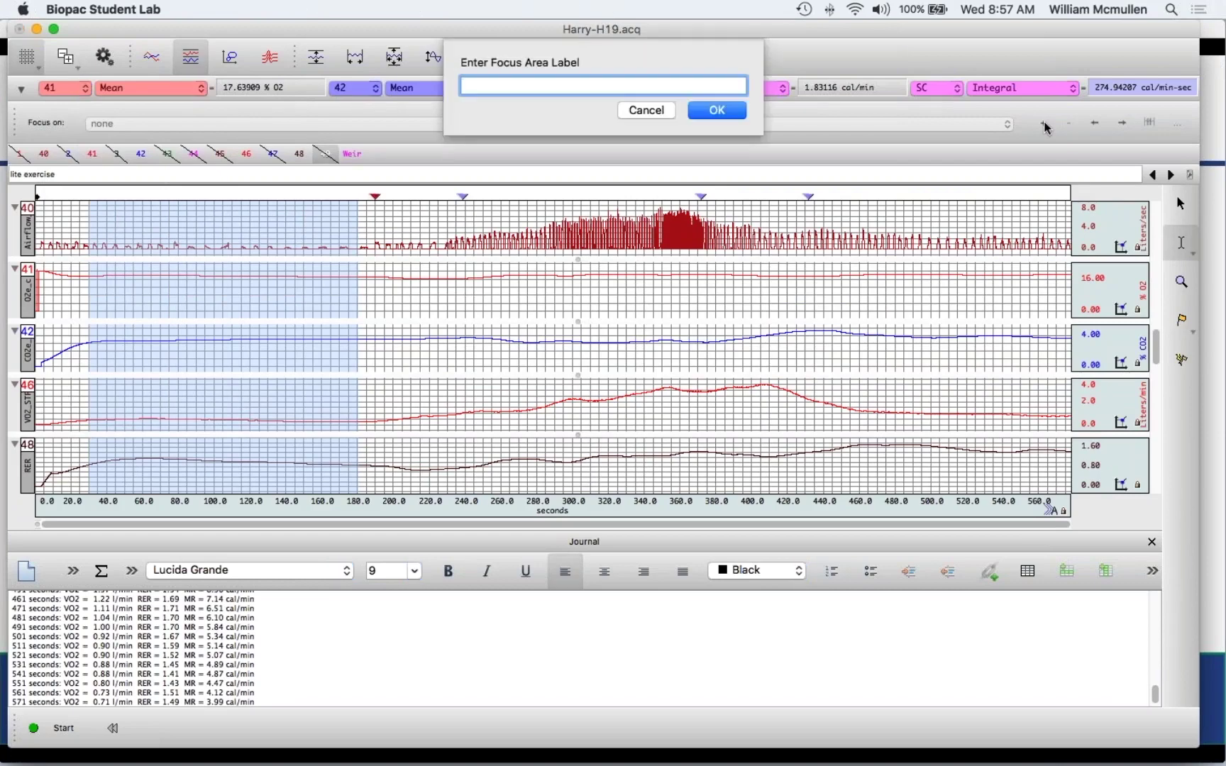
type("Baseline")
key("Return")
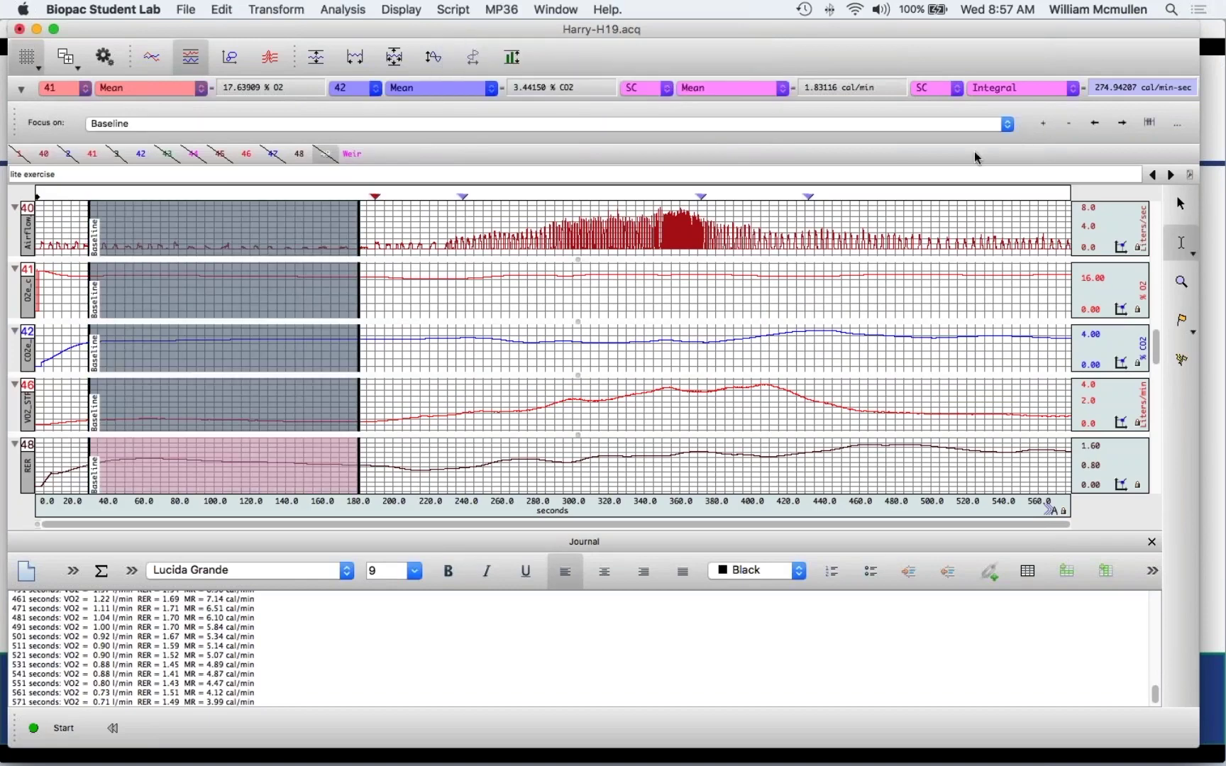
Create a focus area labelled test over the exercise period from about 243 to 365 seconds.
left_click_drag(472, 213, 690, 208)
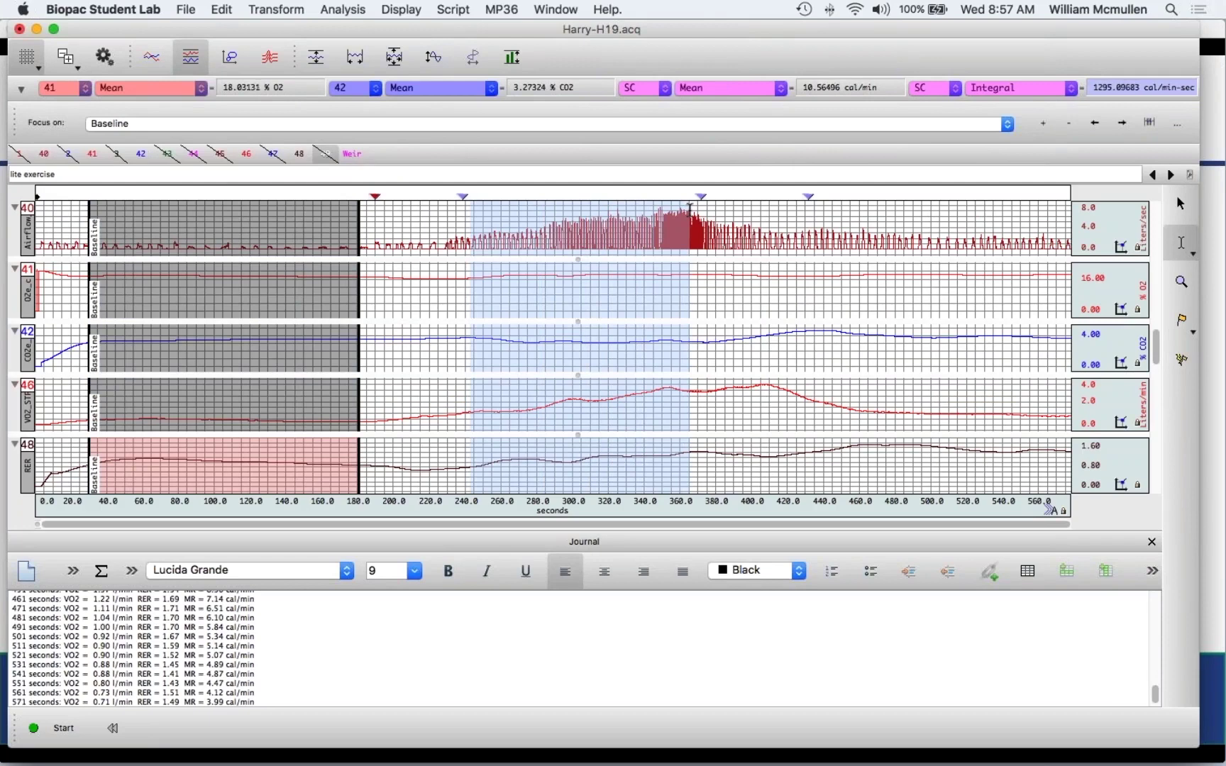
left_click(1043, 124)
type("test")
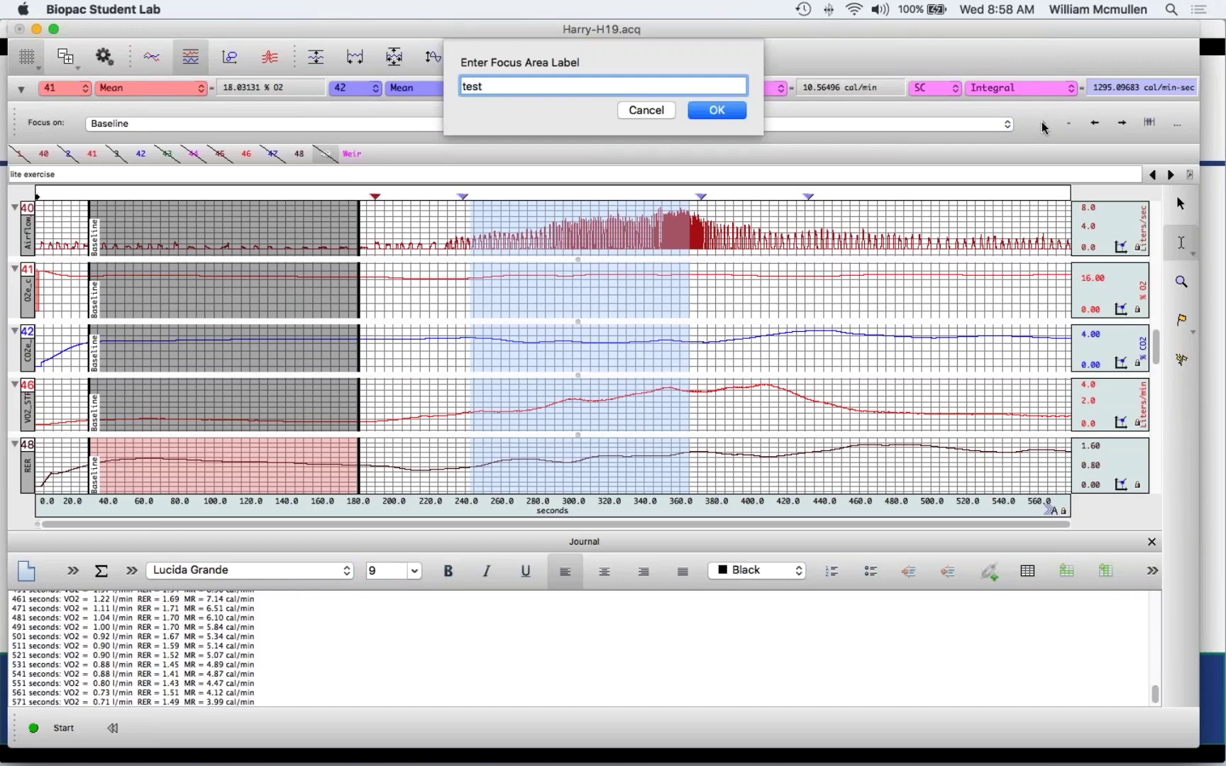
left_click(733, 112)
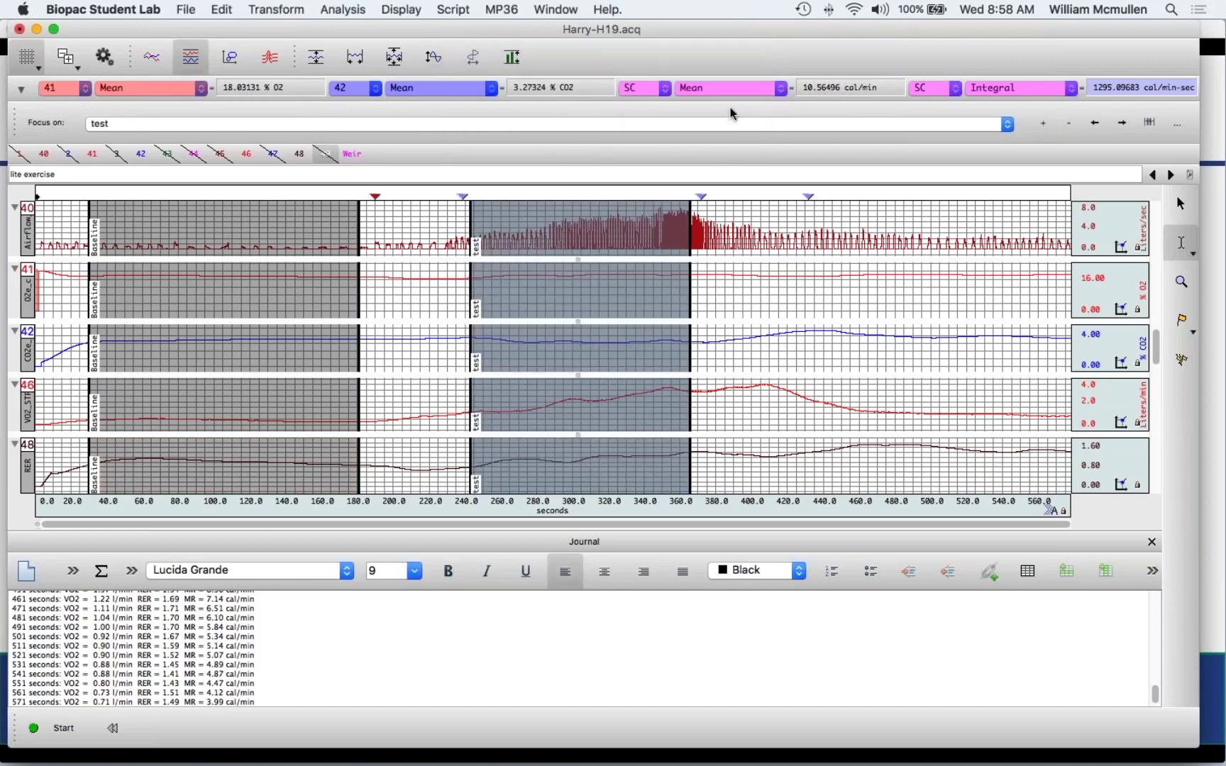
Run an Epoch Analysis at fixed time intervals on focus areas only, with Excel Spreadsheet Only as the output type.
left_click(342, 10)
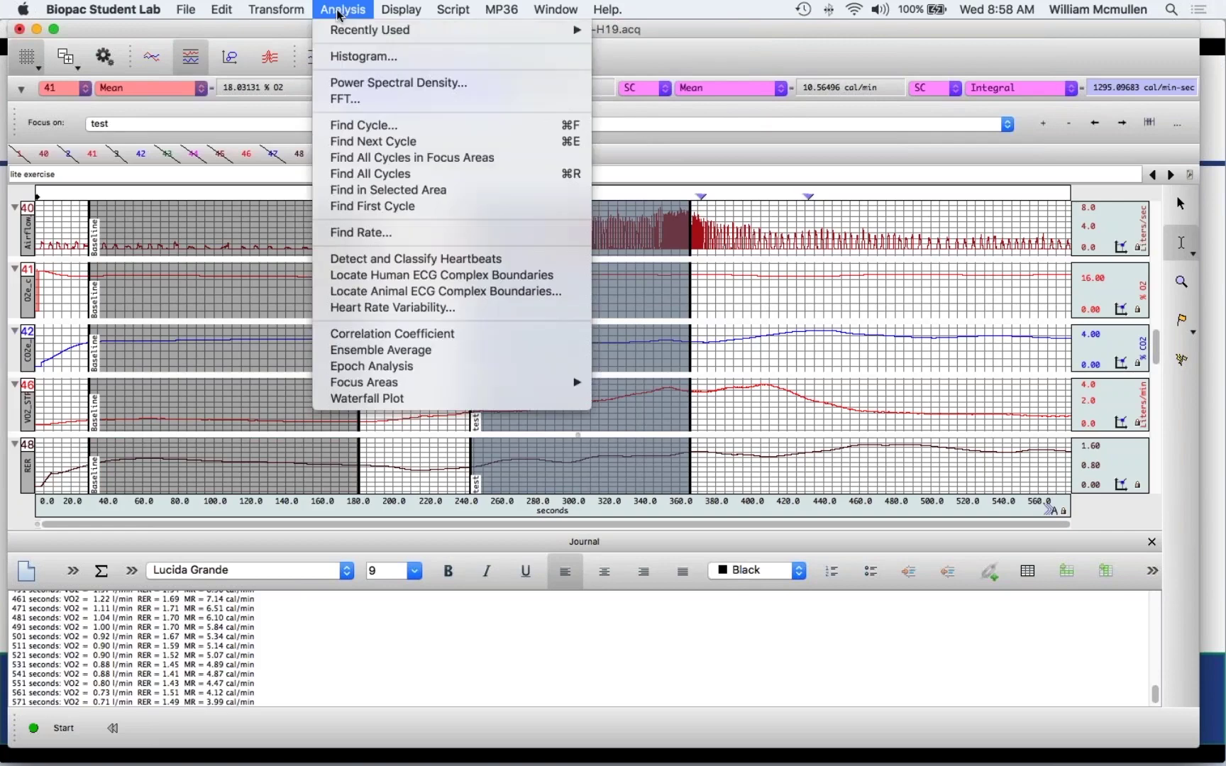
left_click(419, 369)
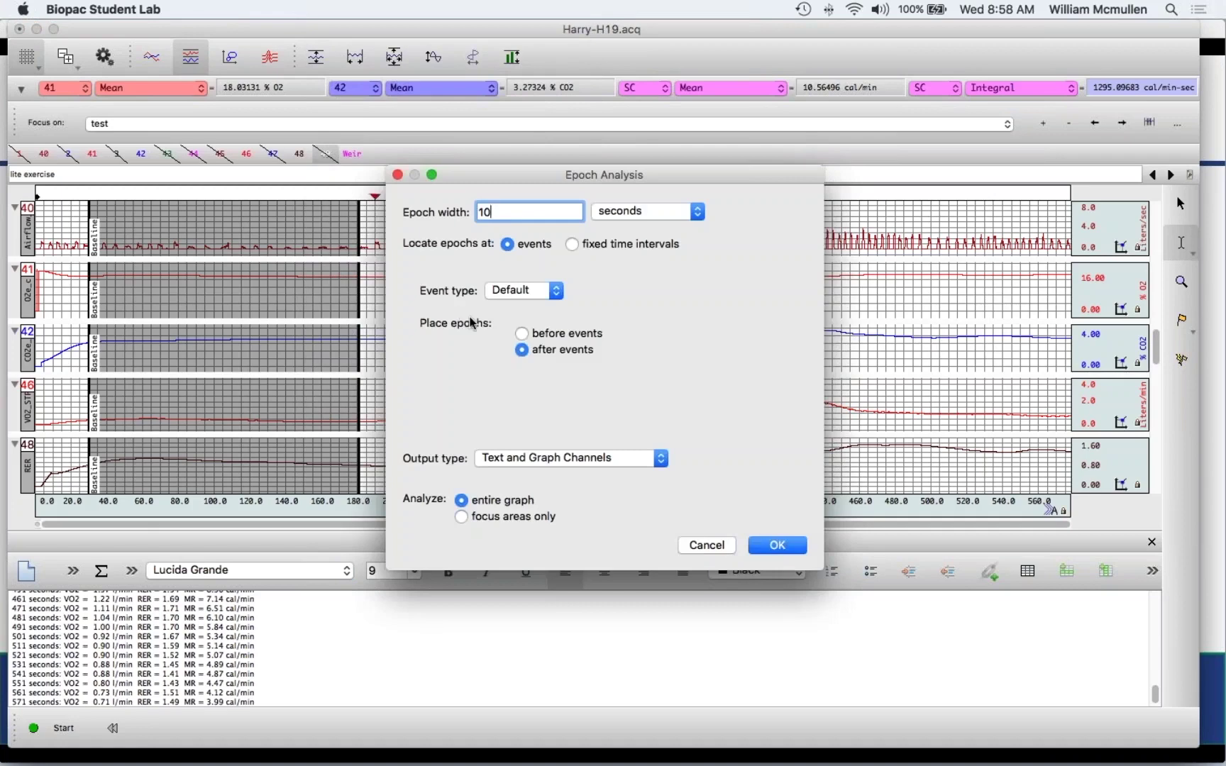
left_click(573, 244)
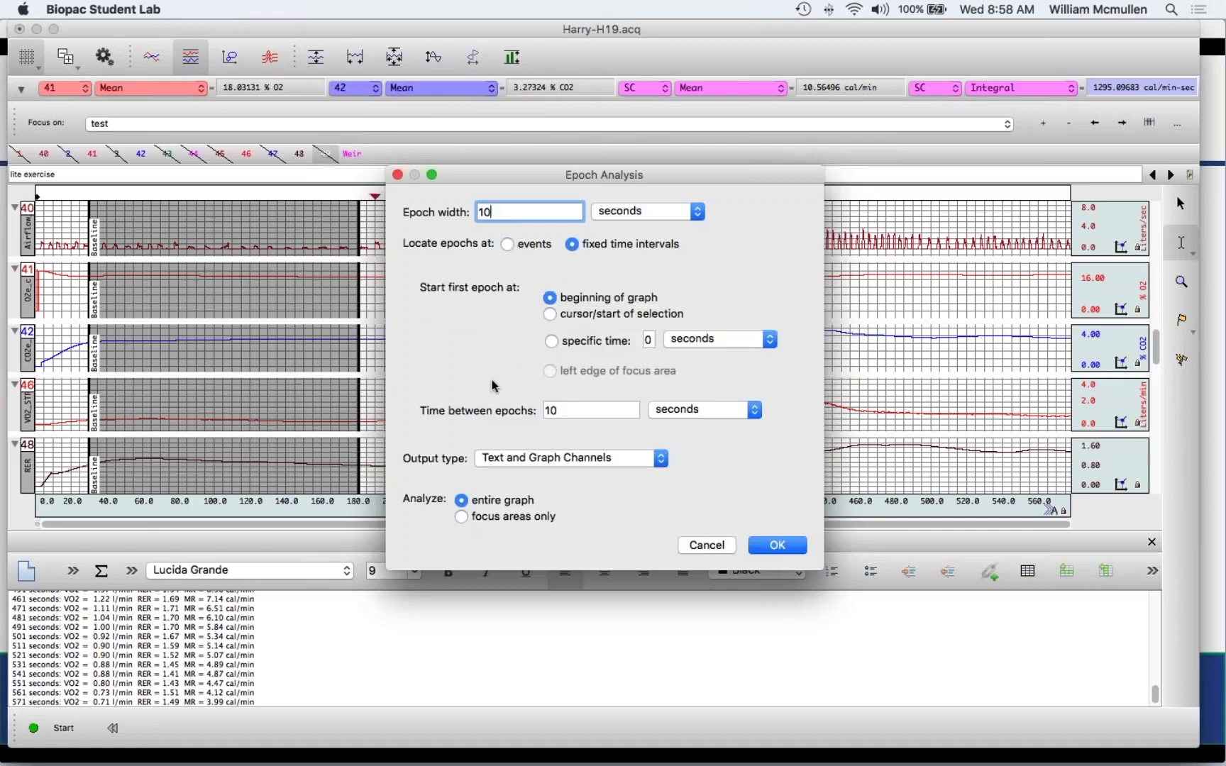
left_click(461, 517)
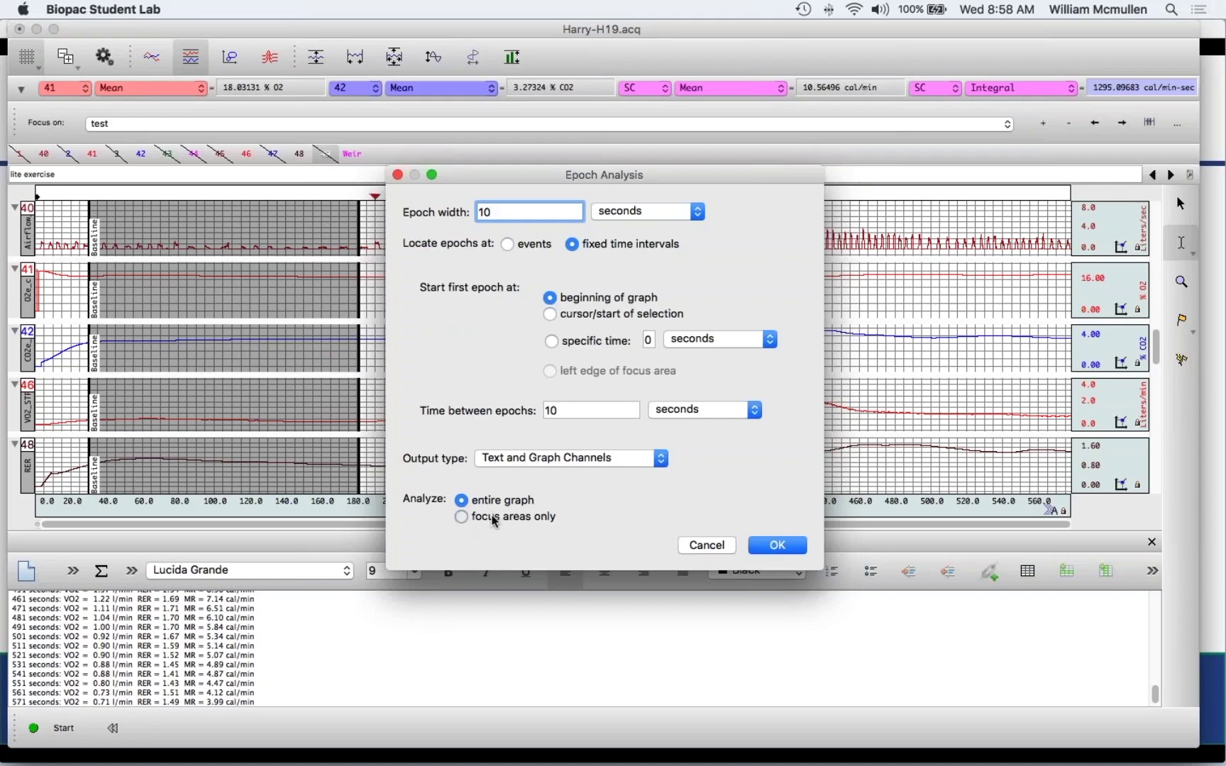
left_click(529, 460)
left_click(531, 477)
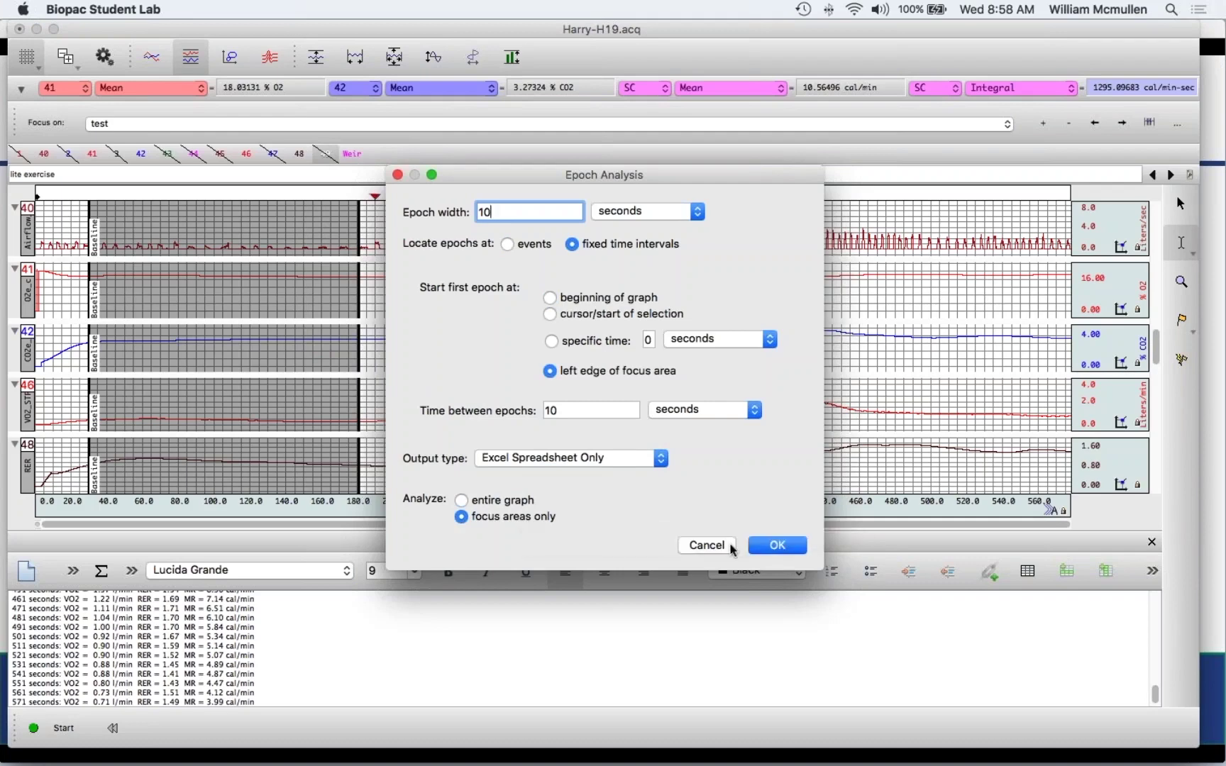
left_click(757, 551)
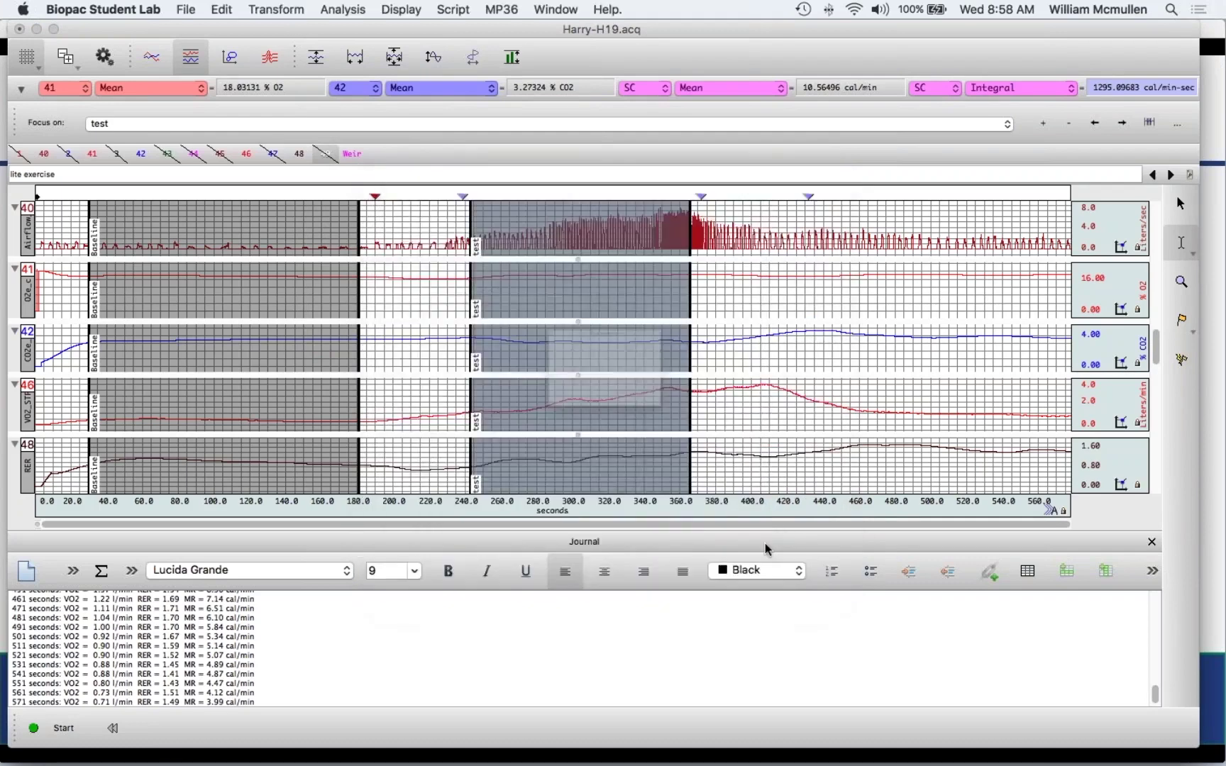
left_click(747, 468)
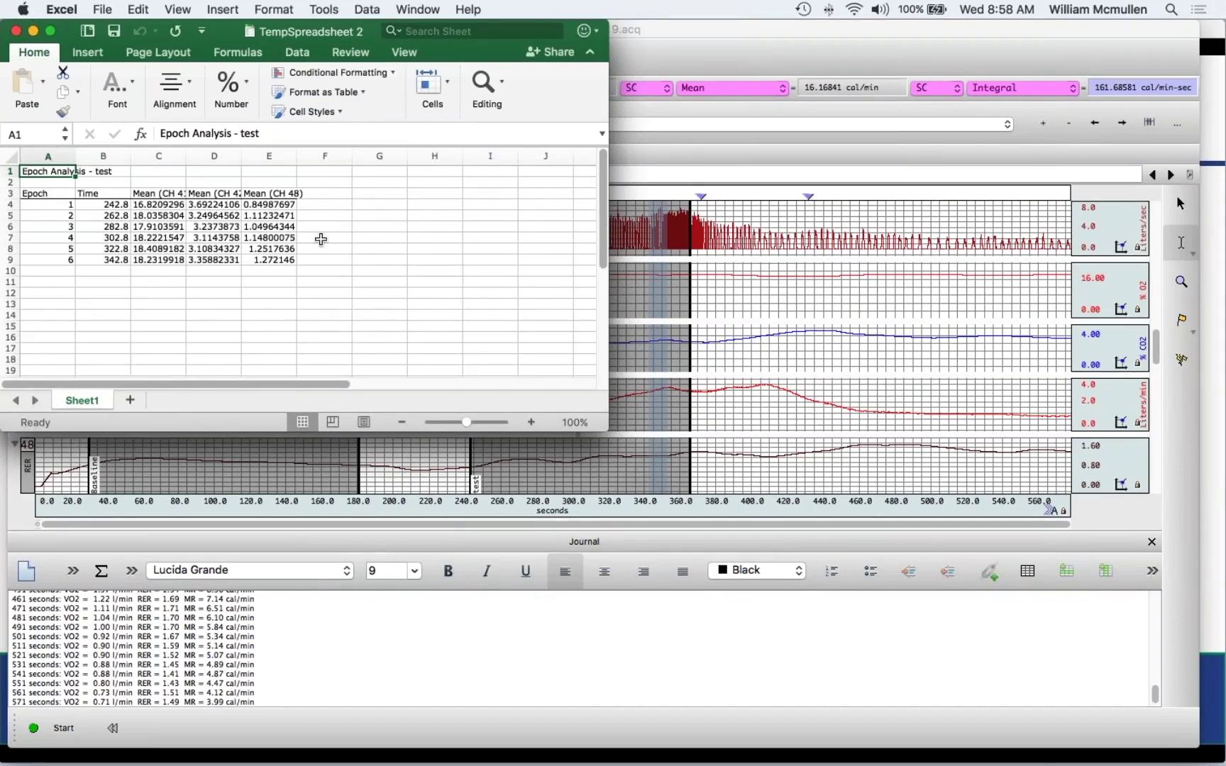
Review the epoch means in the test and Baseline spreadsheets, and close both spreadsheets.
left_click(418, 9)
left_click(450, 219)
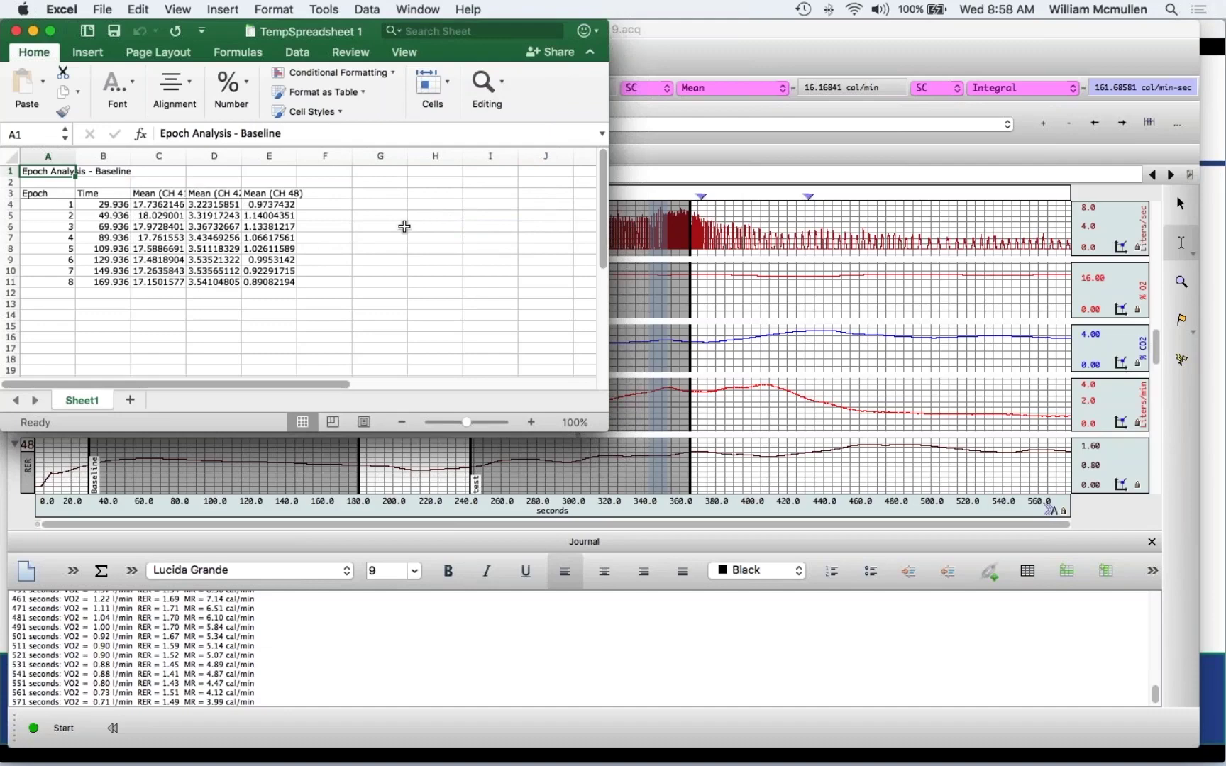
left_click(17, 31)
left_click(16, 32)
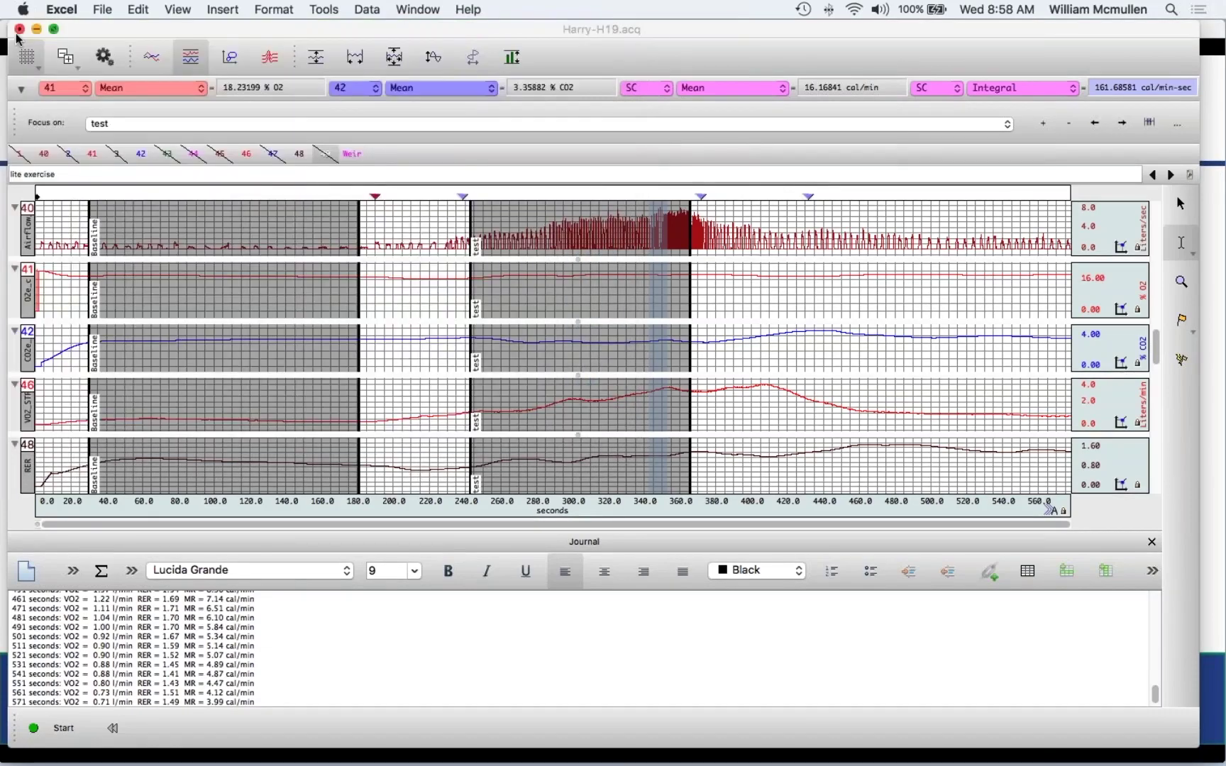